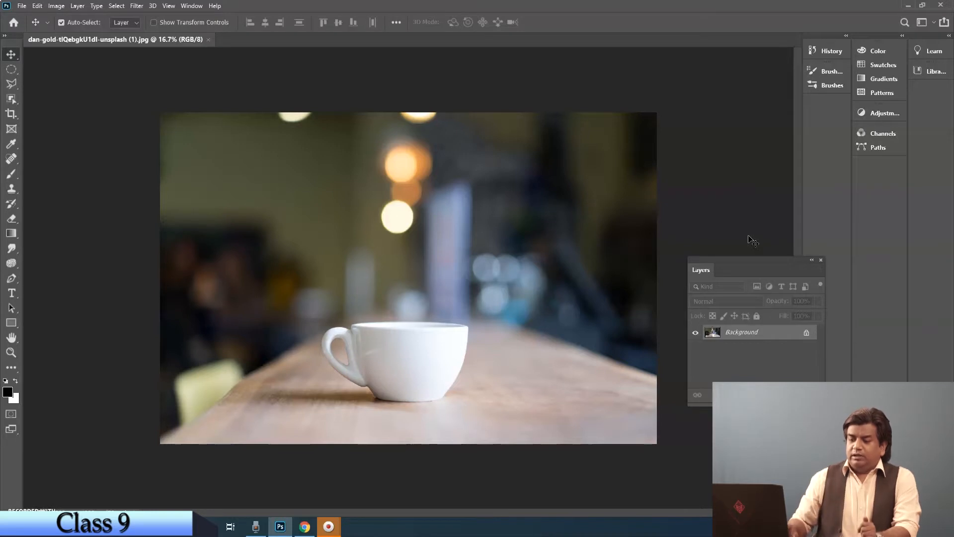
left_click(12, 308)
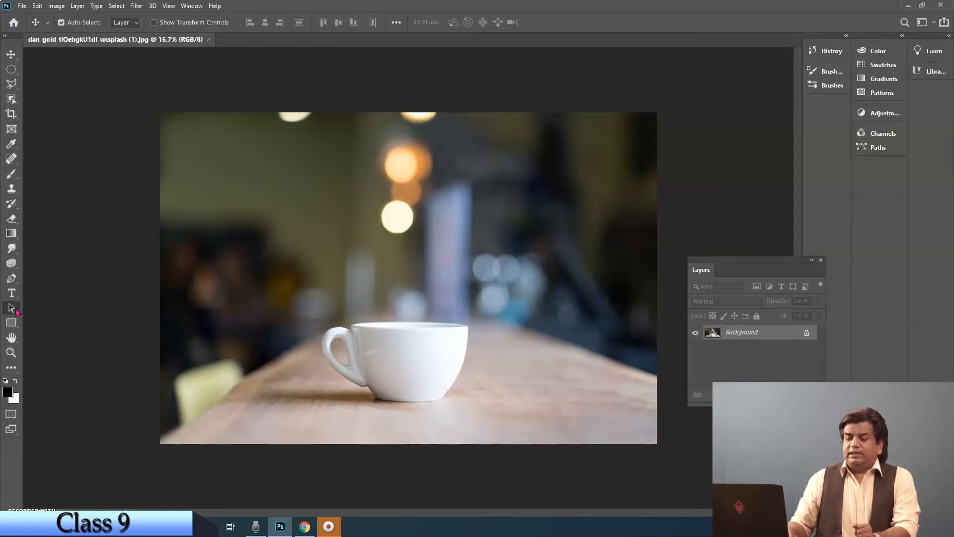
left_click(16, 311)
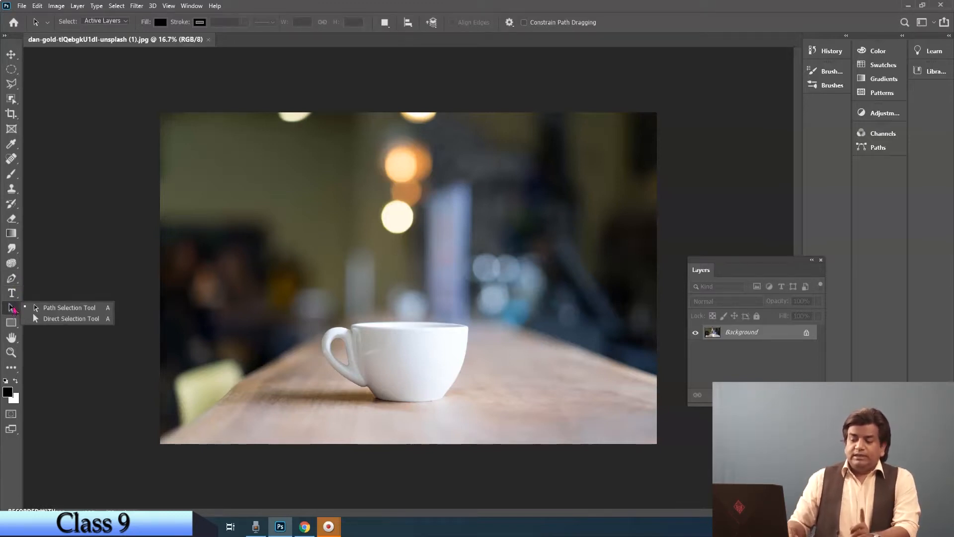
left_click(16, 309)
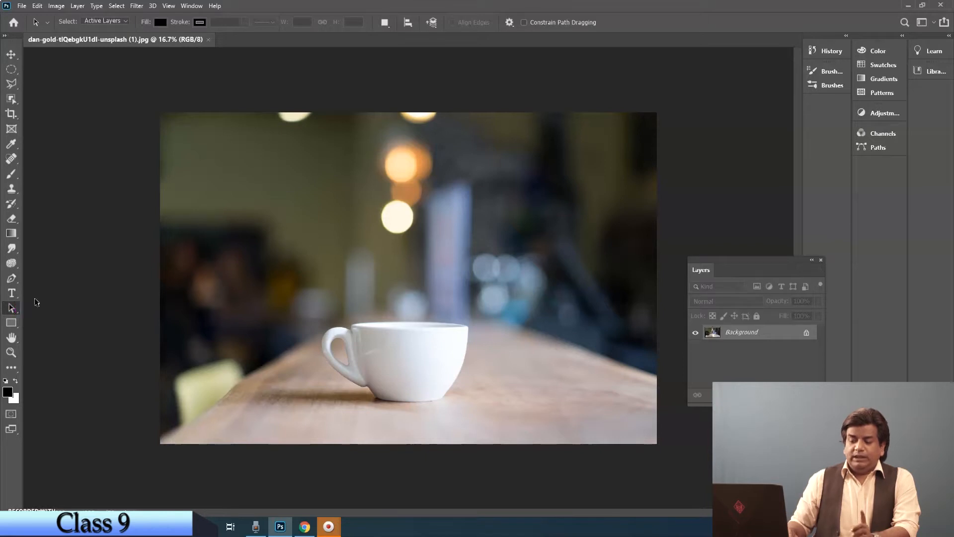
left_click(13, 327)
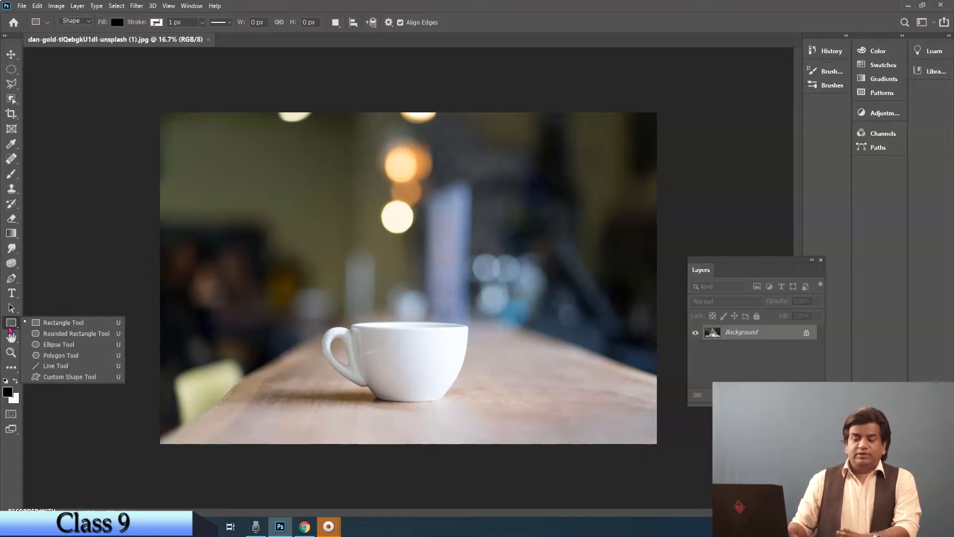
left_click(10, 324)
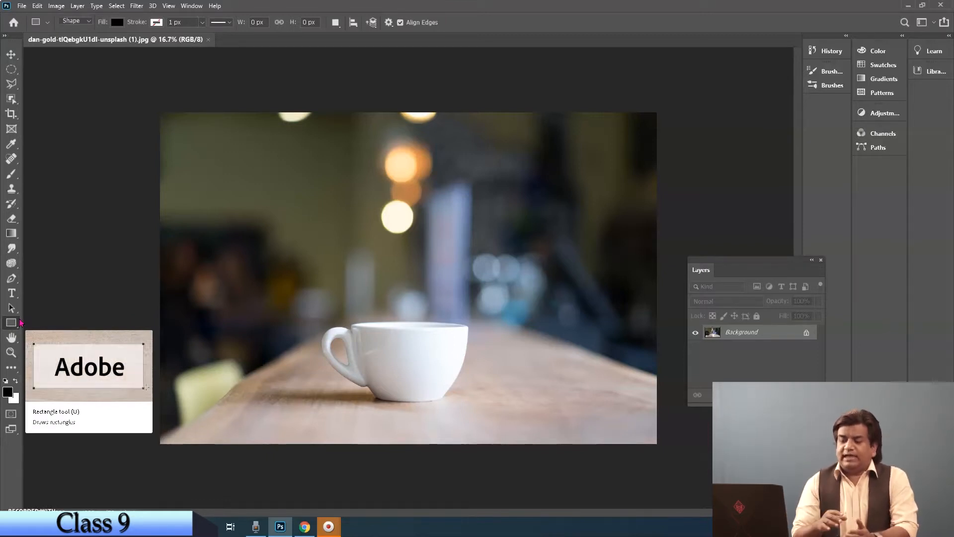
left_click(13, 55)
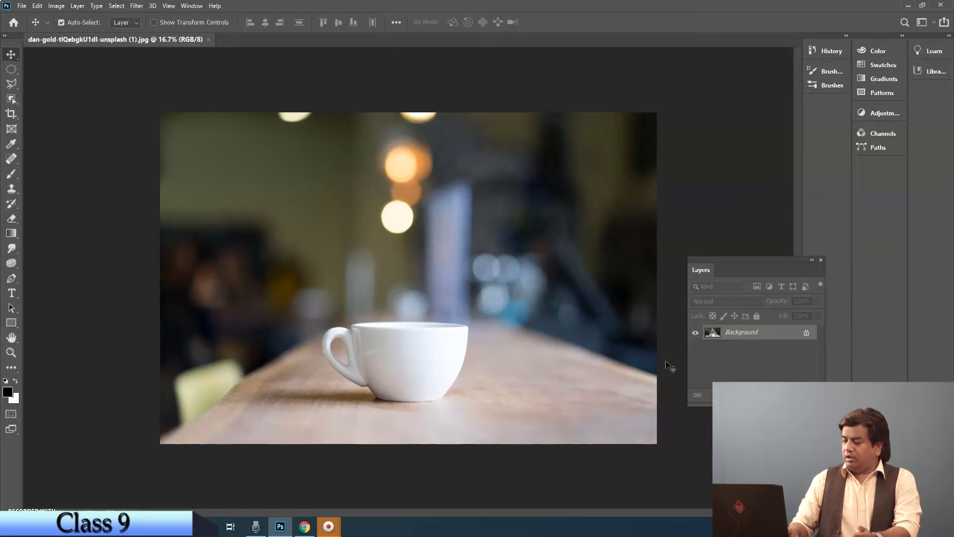
Step: Convert the locked Background into a regular layer named Layer 0 with Normal mode and 100% opacity
double_click(770, 332)
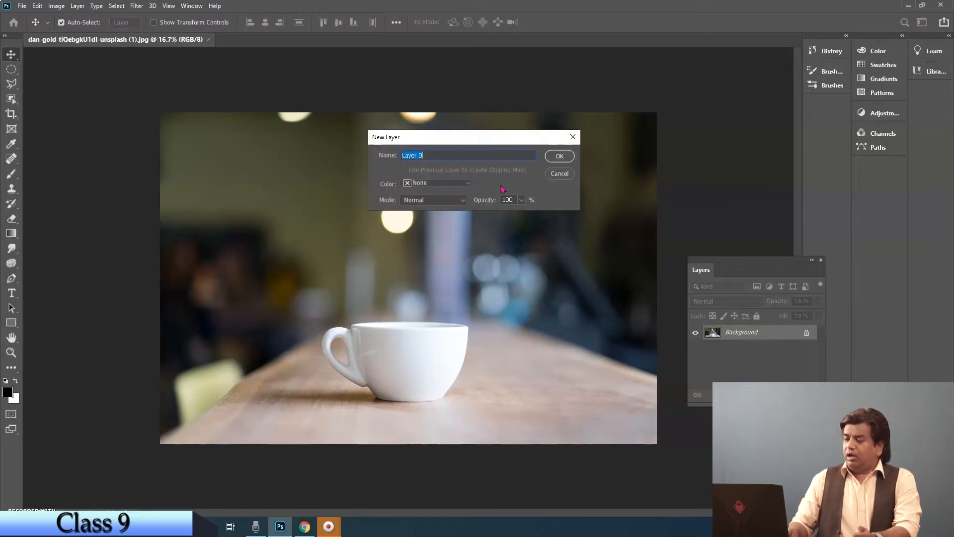
left_click(559, 156)
Step: Set the Pen tool to Shape mode and move the floating Layers panel up over the photo
left_click(19, 352)
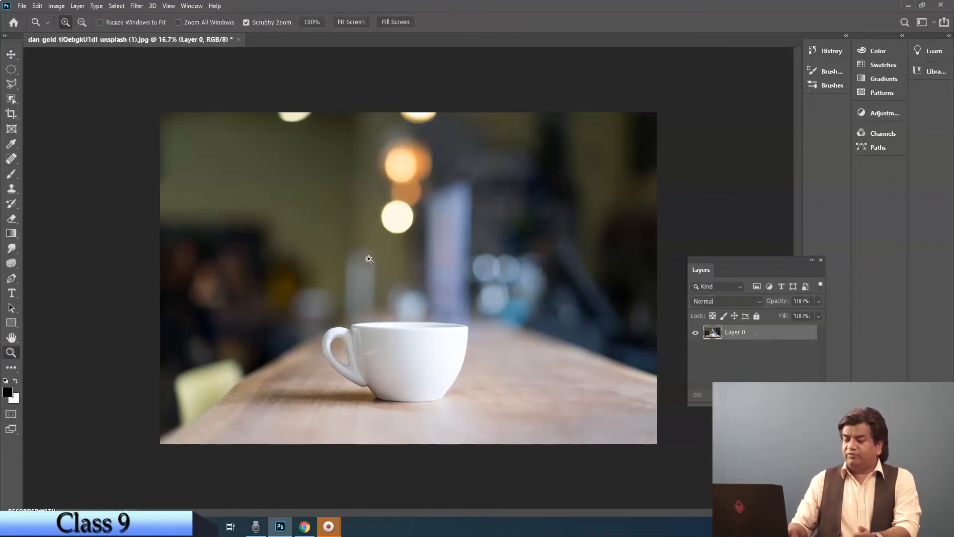
left_click(426, 339)
left_click(11, 278)
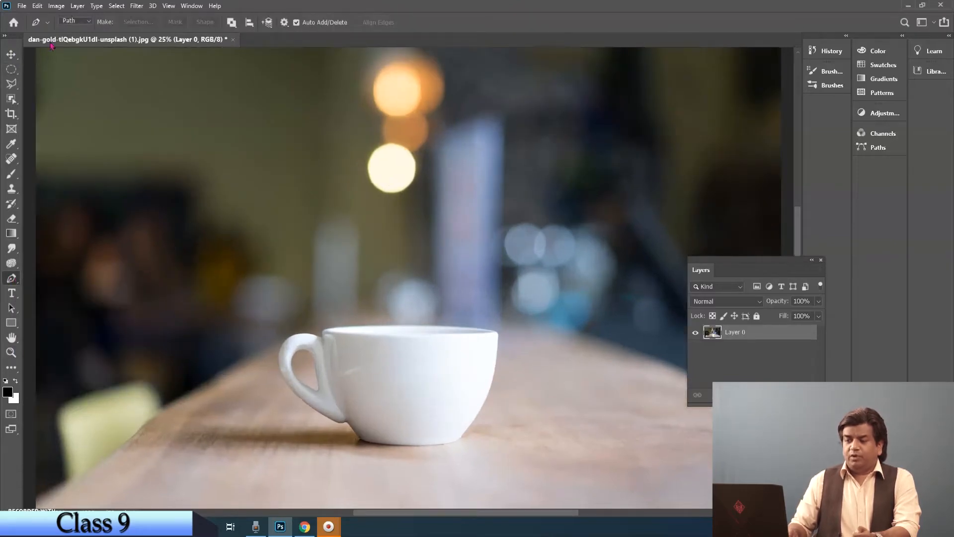
left_click(90, 22)
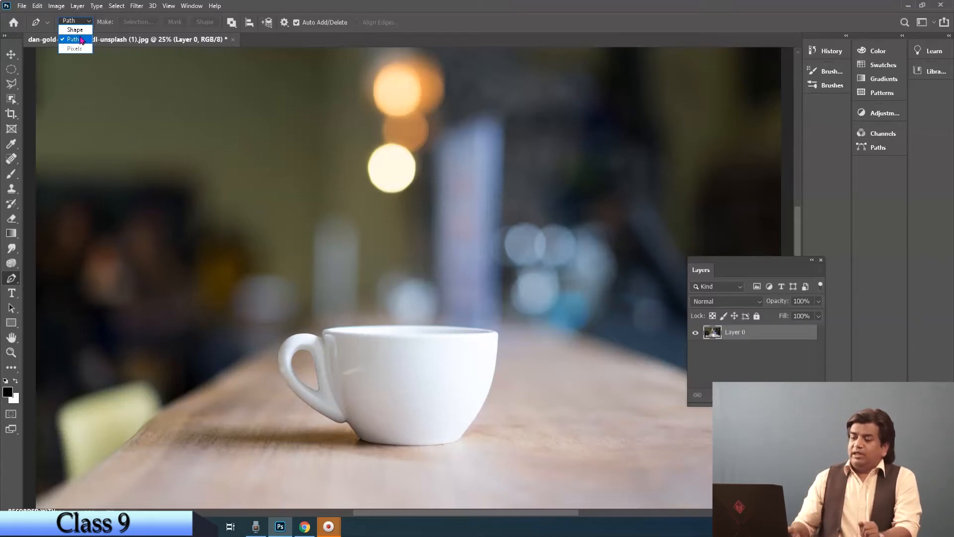
left_click(76, 30)
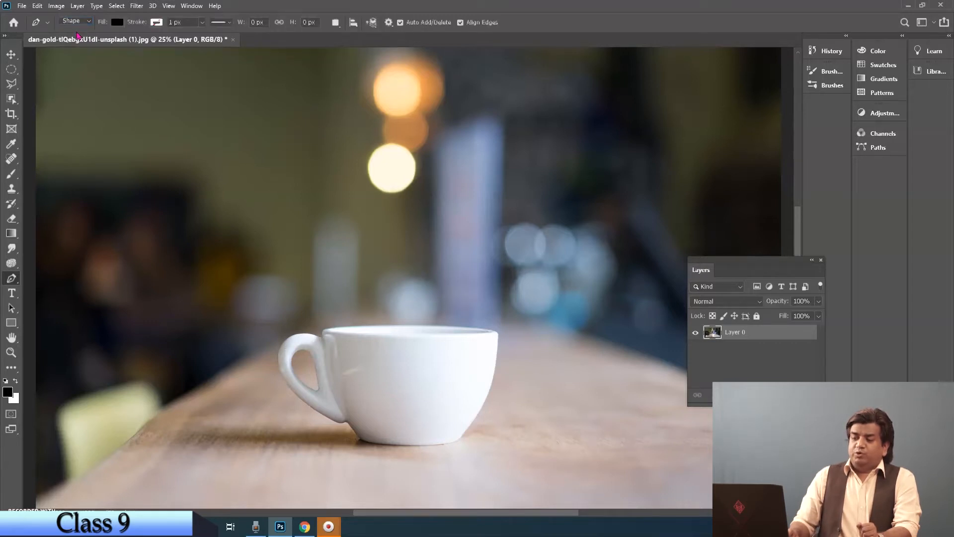
left_click_drag(773, 262, 716, 168)
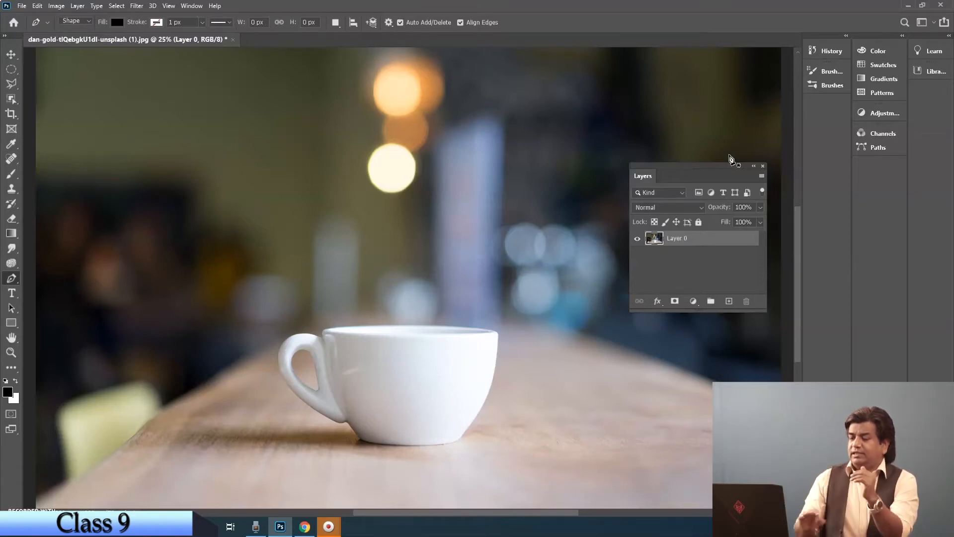
left_click(73, 22)
left_click(75, 29)
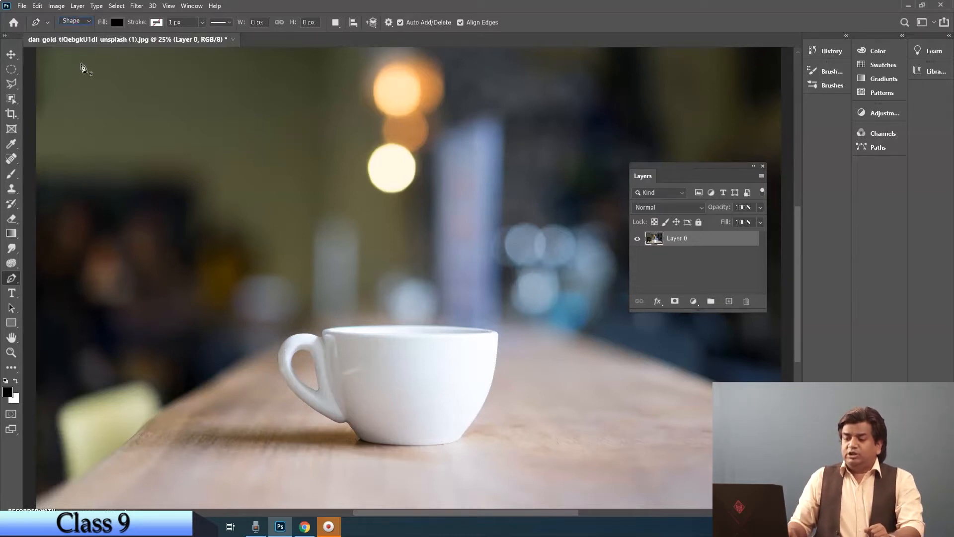
Step: Draw a closed, curved black freeform shape about 985 by 1060 px with the Pen tool in the blurred area above and left of the cup
right_click(15, 281)
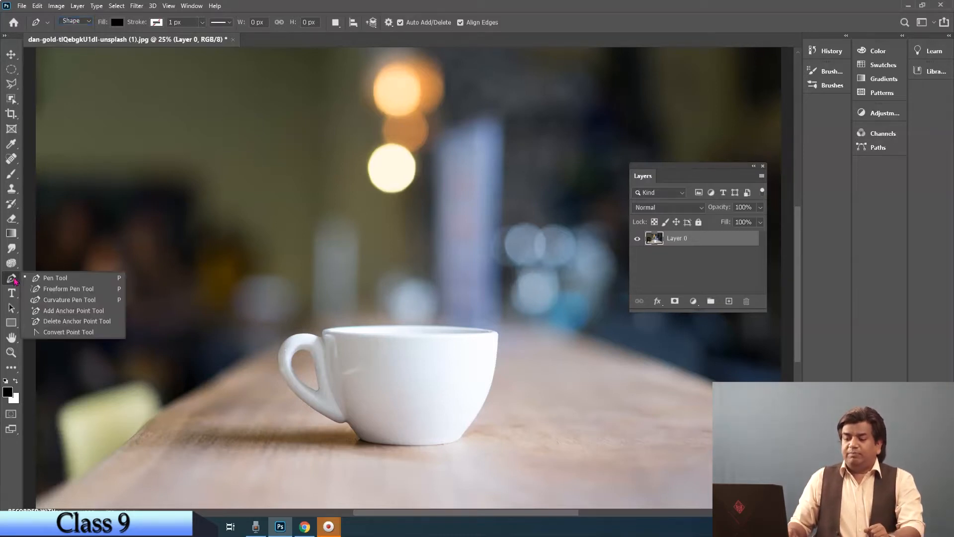
left_click(52, 279)
left_click(215, 131)
left_click(166, 132)
left_click(170, 159)
left_click_drag(169, 203, 151, 211)
left_click_drag(157, 248, 238, 208)
left_click_drag(267, 162, 227, 108)
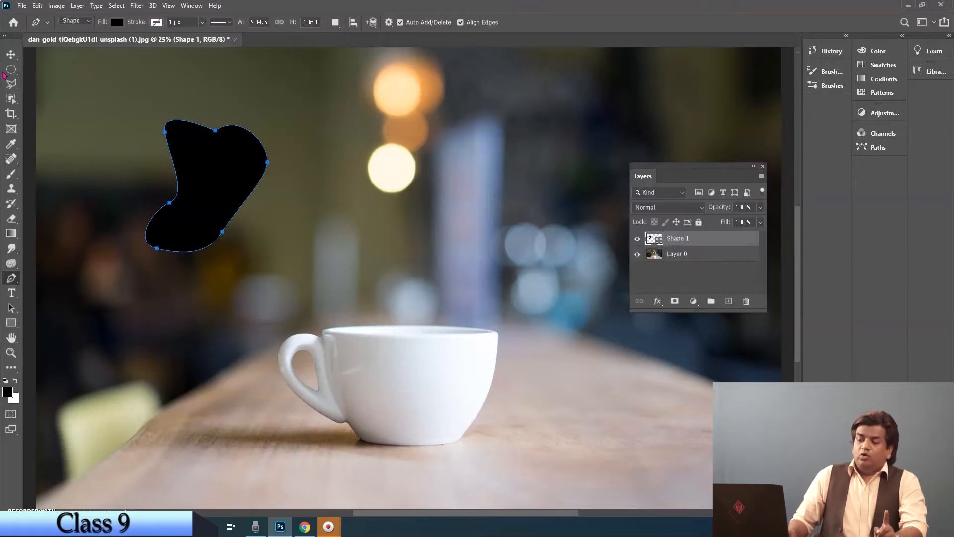
Step: Move the whole black shape toward the middle of the photo with the Path Selection tool
left_click(11, 55)
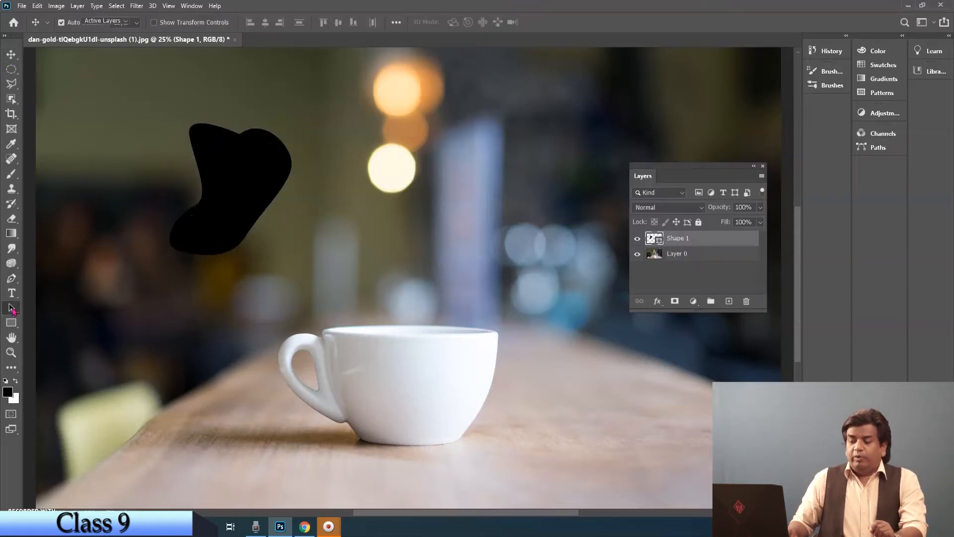
left_click(11, 308)
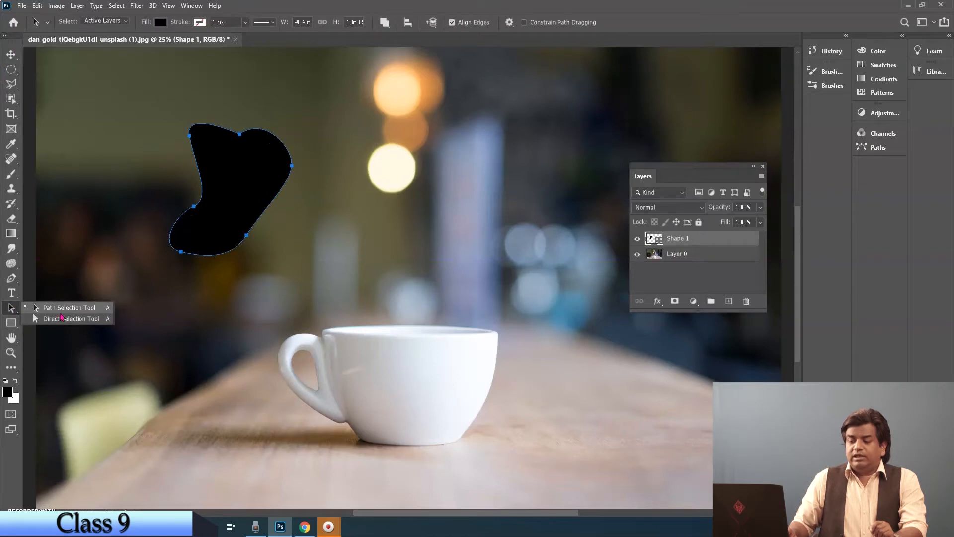
left_click(85, 322)
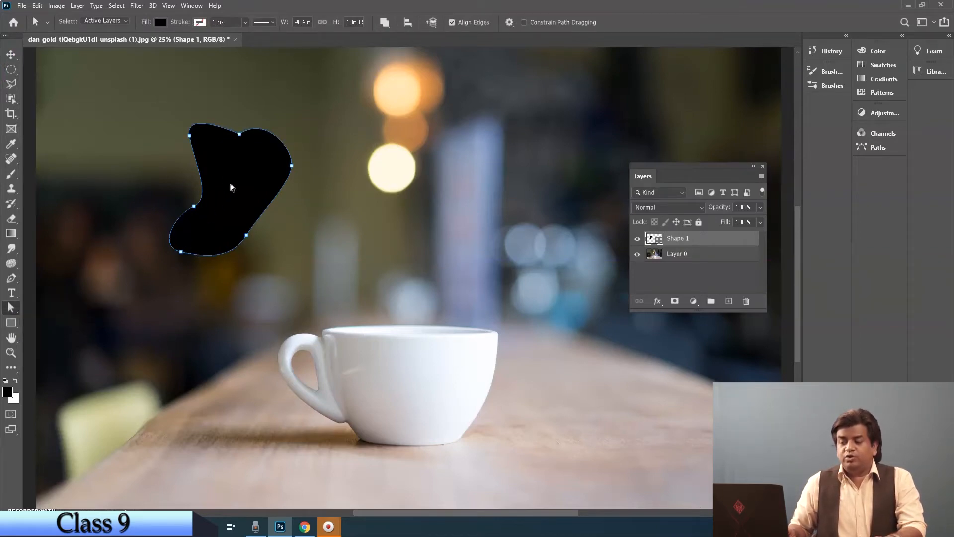
right_click(13, 309)
left_click(62, 312)
left_click_drag(233, 193, 292, 230)
Step: Reshape the black shape into a wider, rounder blob by moving its anchor points and curve handles with the Direct Selection tool
right_click(11, 308)
left_click(44, 318)
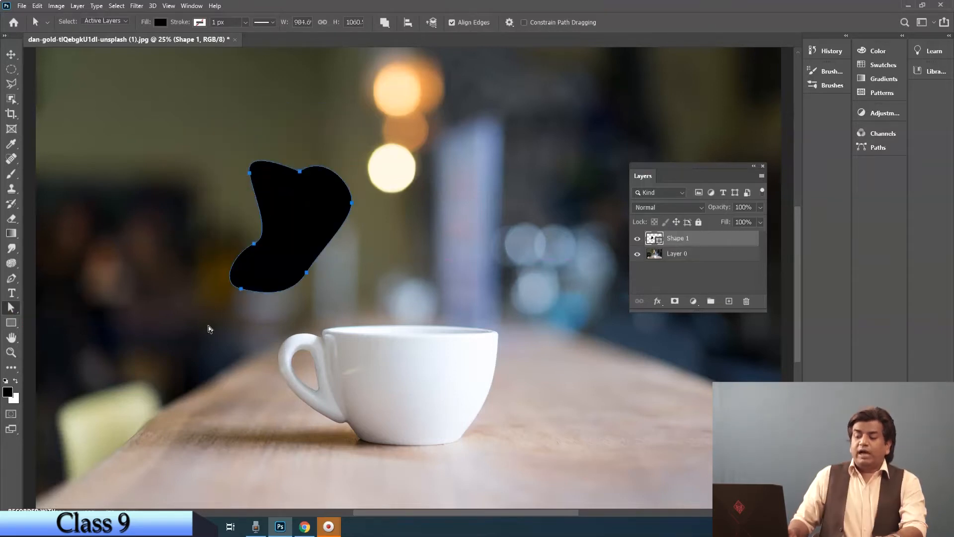
right_click(13, 310)
left_click(44, 319)
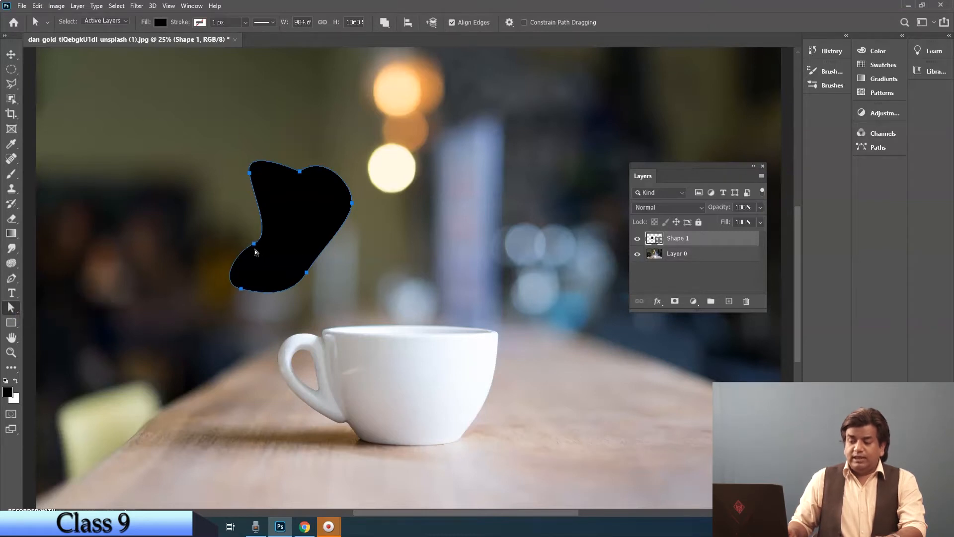
left_click_drag(254, 244, 214, 232)
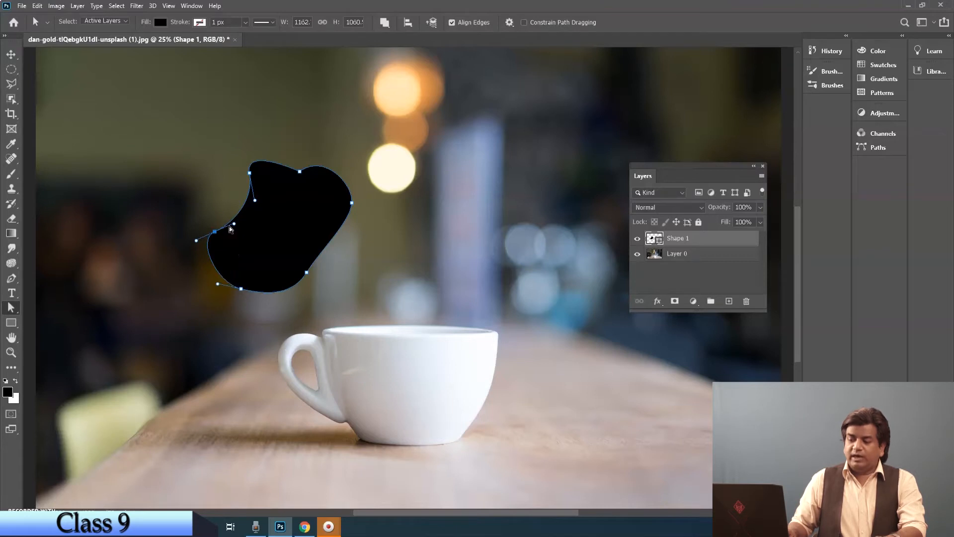
left_click_drag(234, 225, 218, 198)
left_click_drag(214, 234, 193, 272)
left_click_drag(308, 275, 327, 286)
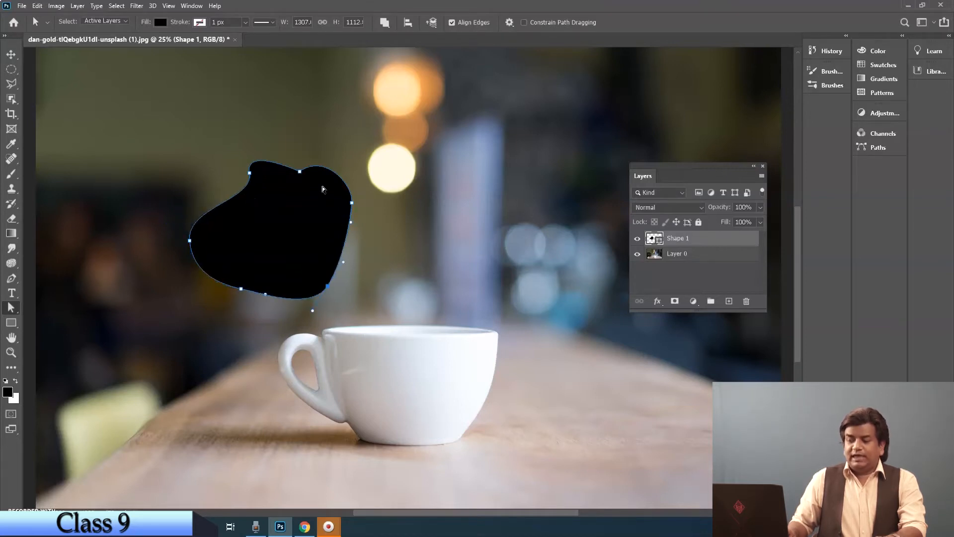
left_click_drag(299, 172, 297, 137)
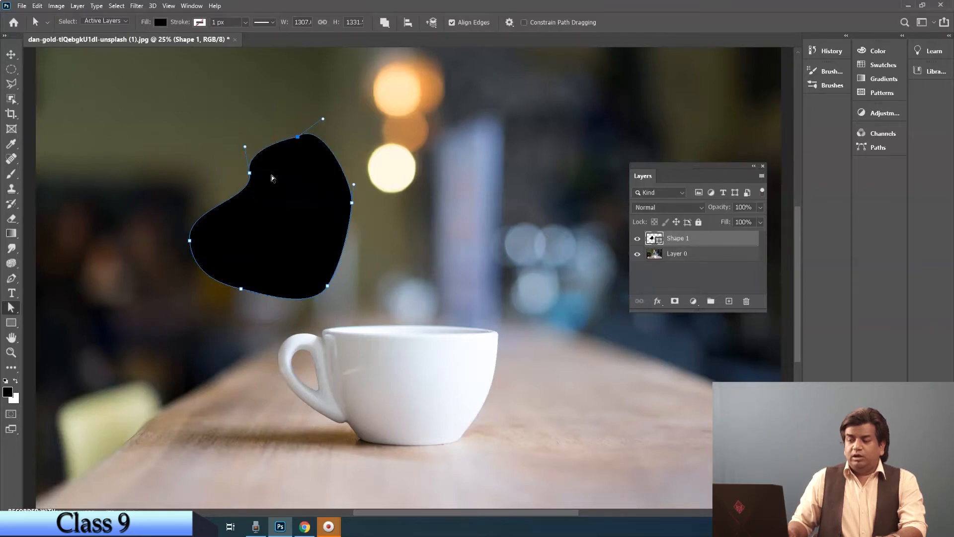
left_click_drag(249, 173, 231, 166)
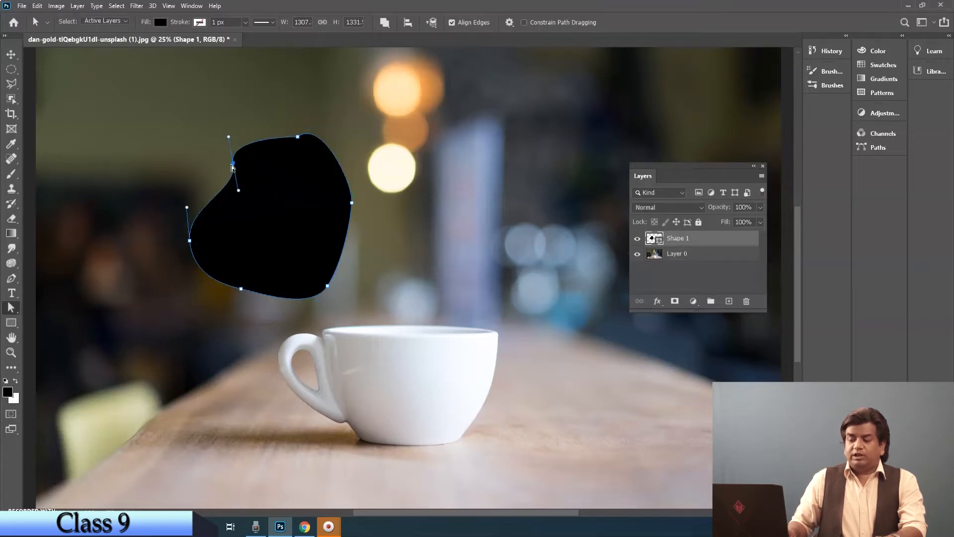
Step: Shift the entire reshaped black blob slightly with the Path Selection tool
right_click(11, 308)
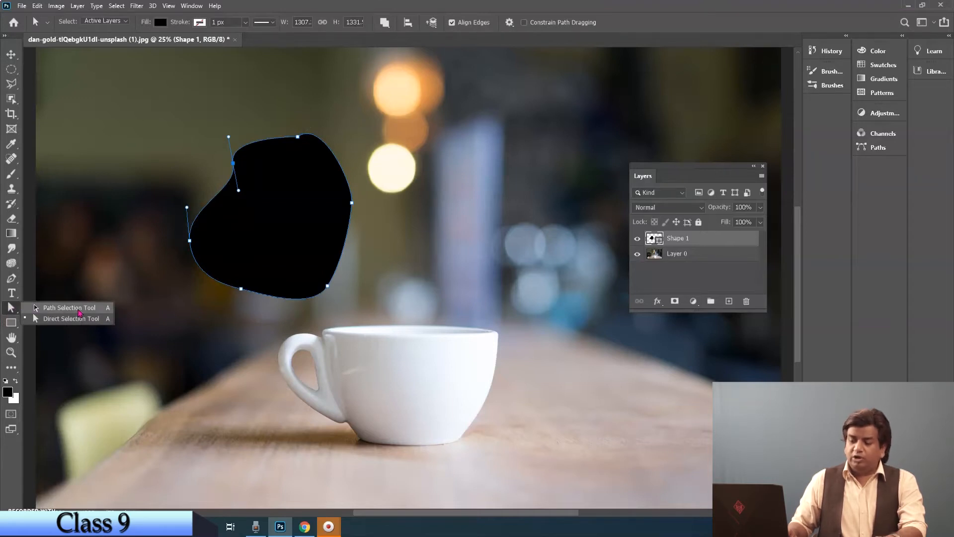
left_click(75, 318)
mouse_move(275, 217)
left_mouse_down()
mouse_move(287, 248)
mouse_move(420, 270)
mouse_move(262, 191)
mouse_move(275, 207)
left_mouse_up()
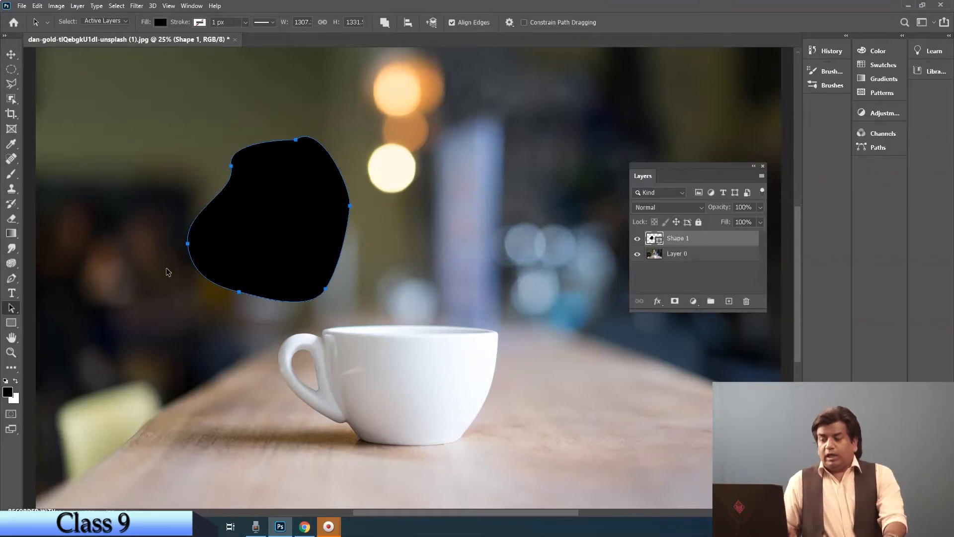
left_click(11, 54)
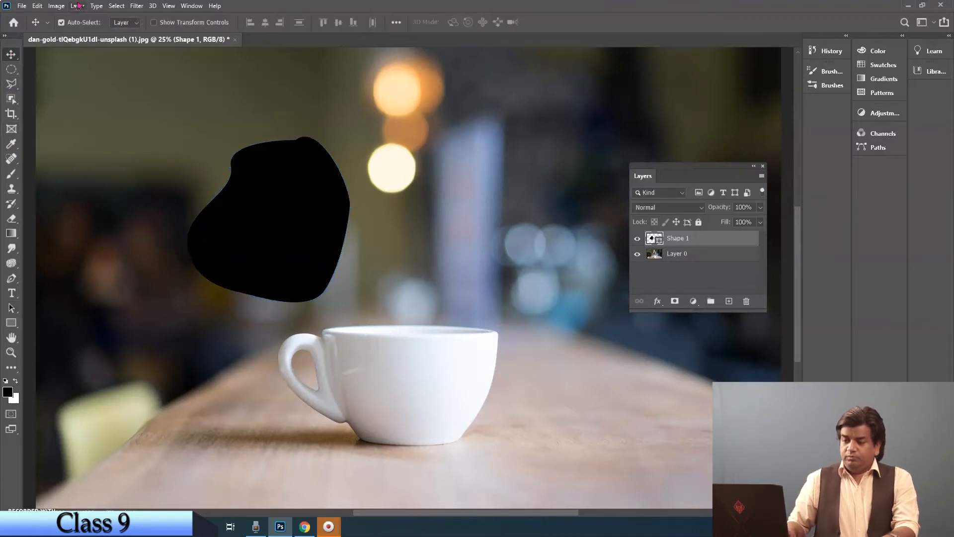
Step: Draw a closed, curved freeform outline above and right of the cup with the Pen tool in Path mode
left_click(12, 279)
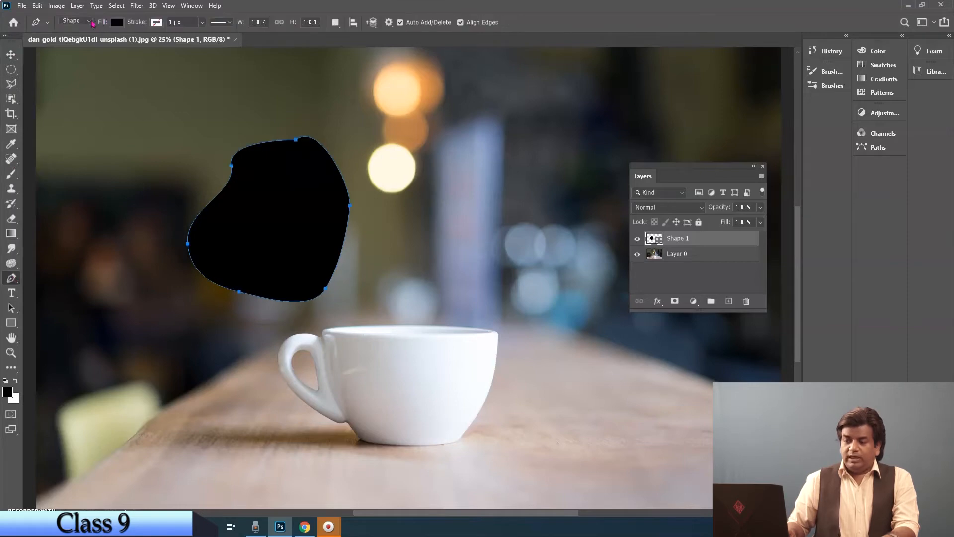
left_click(90, 22)
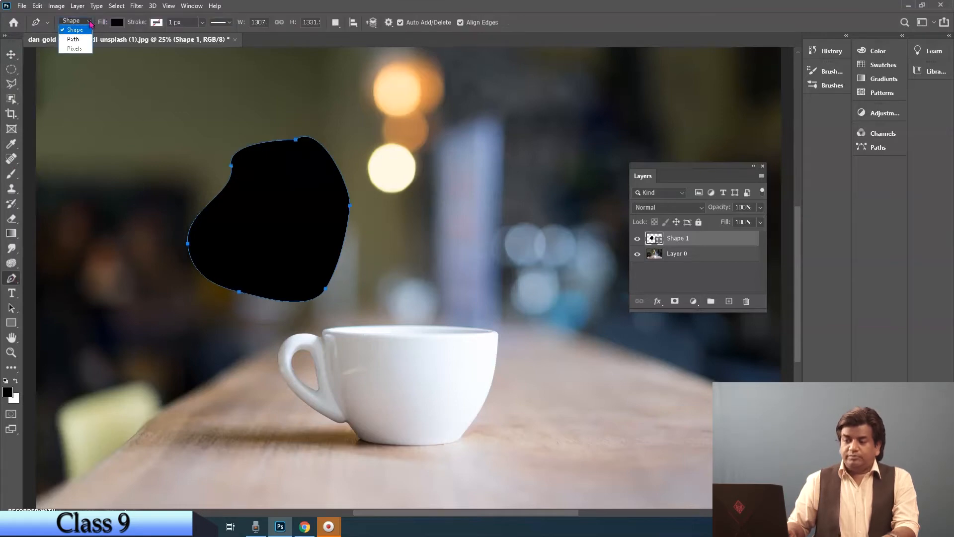
left_click(73, 40)
left_click(495, 184)
left_click_drag(463, 201, 568, 227)
left_click_drag(561, 207, 554, 202)
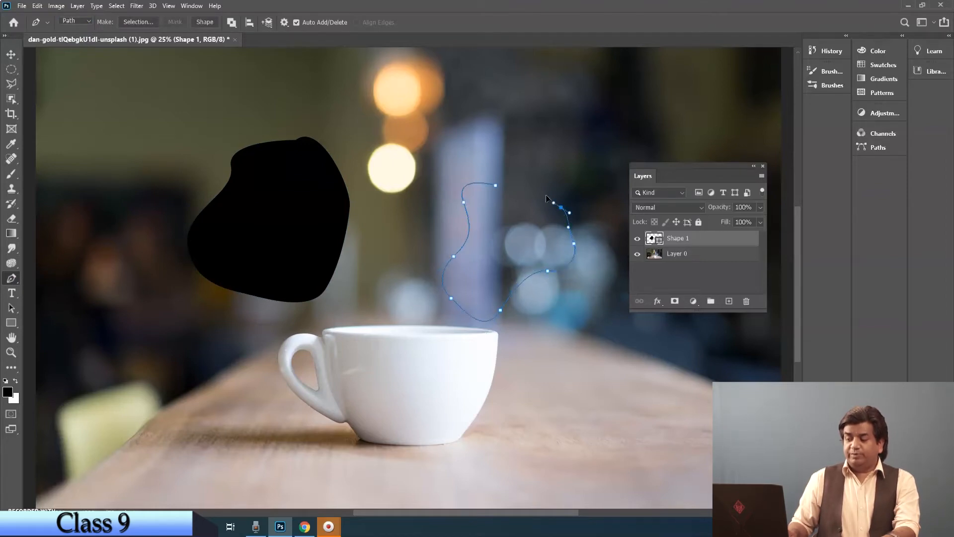
left_click(496, 187)
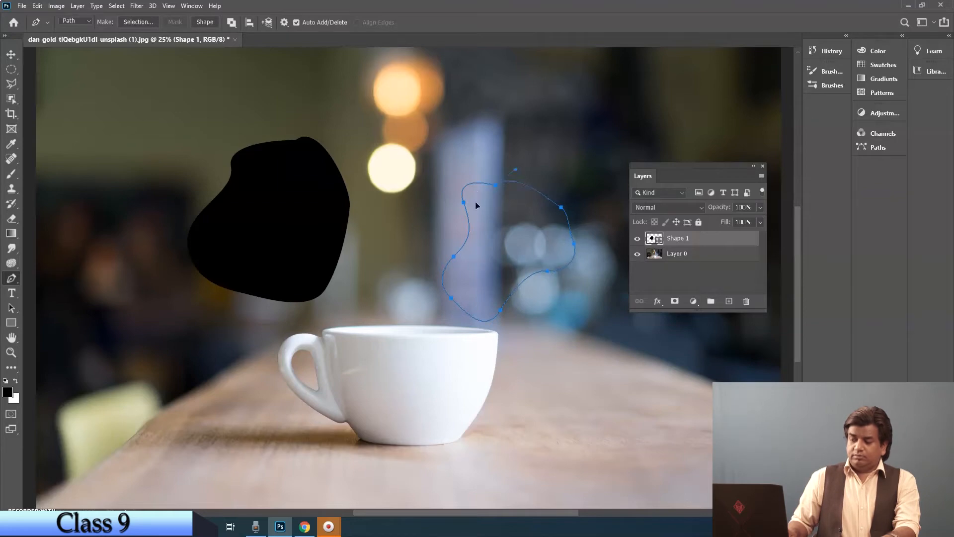
left_click(9, 52)
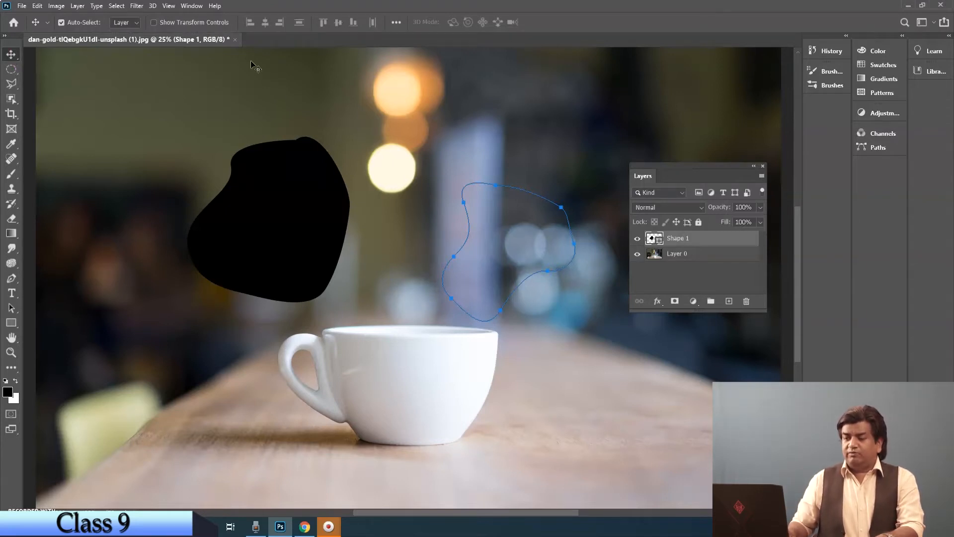
Step: Show the Paths panel and detach it from its group to float over the photo beside the black shape
left_click(200, 7)
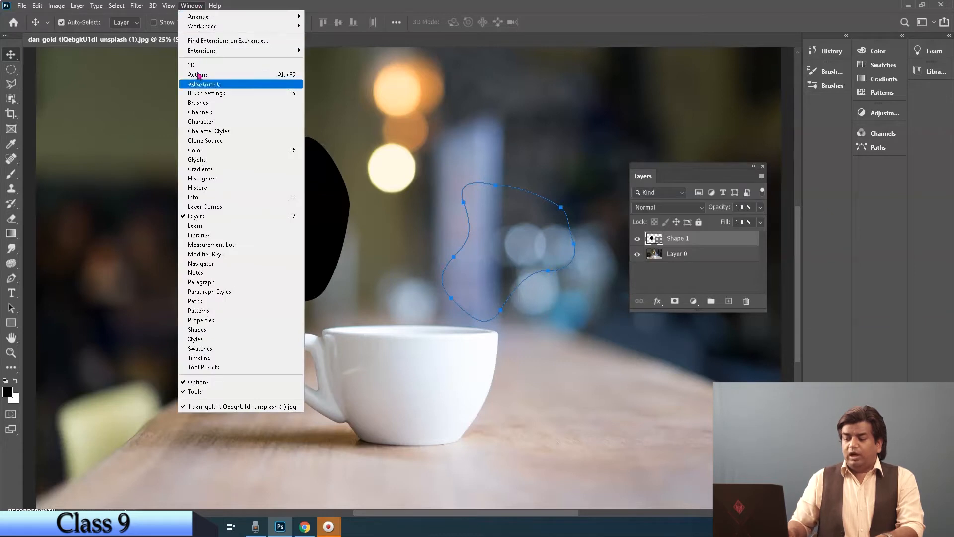
left_click(198, 303)
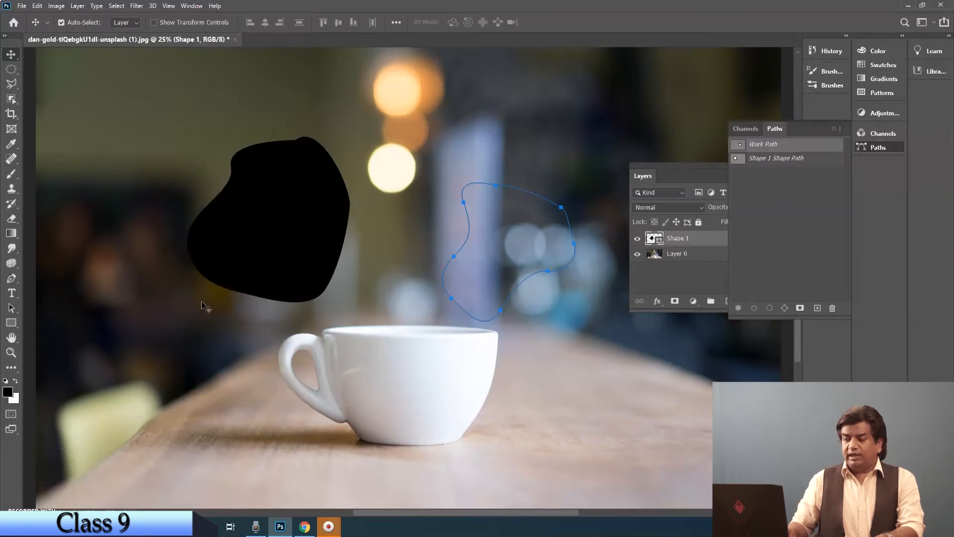
left_click_drag(775, 128, 99, 132)
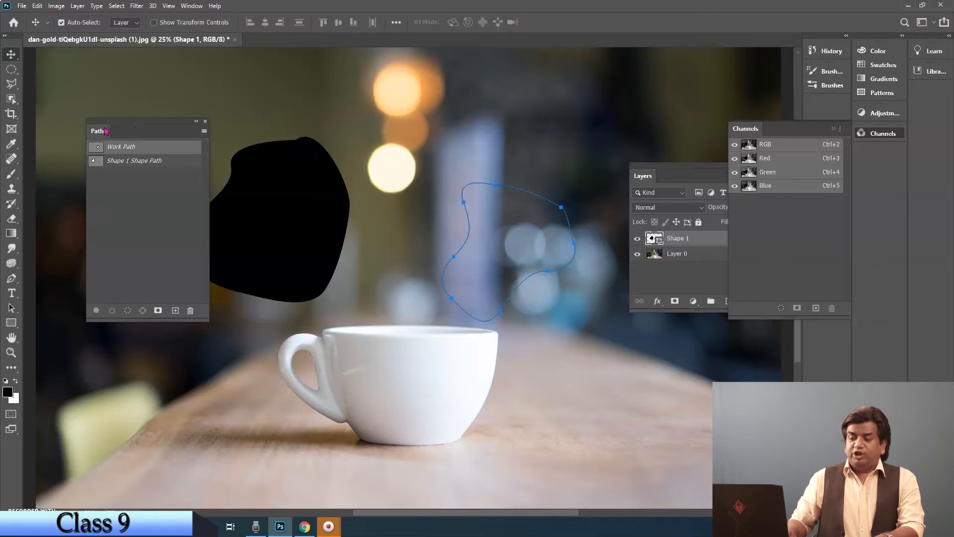
left_click_drag(103, 130, 84, 124)
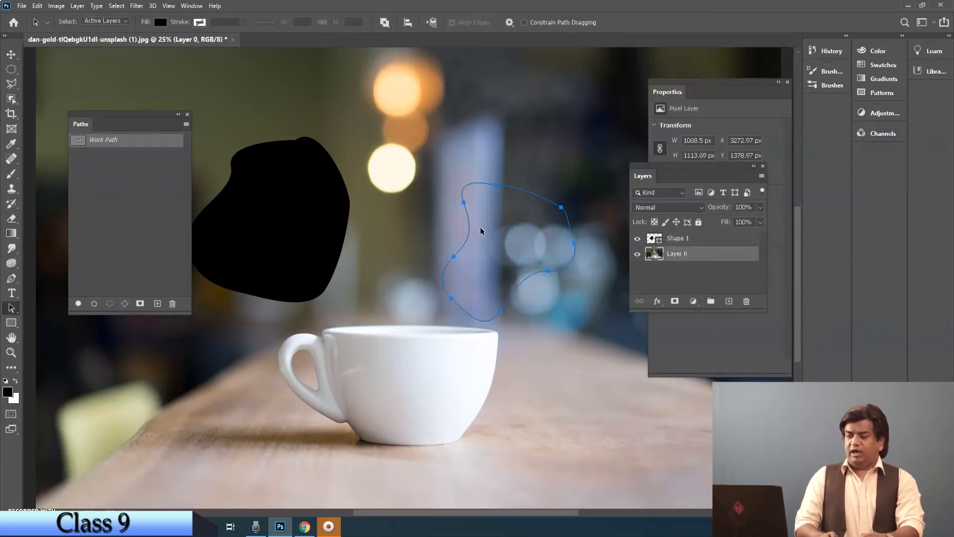
Step: Set the foreground color to a bright red, #e91b1b
left_click(8, 308)
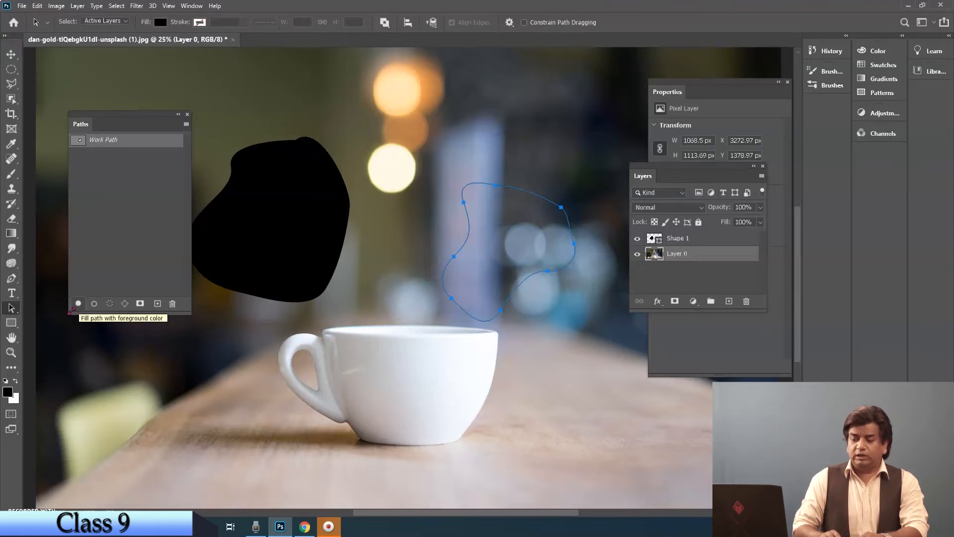
left_click(7, 393)
left_click(467, 134)
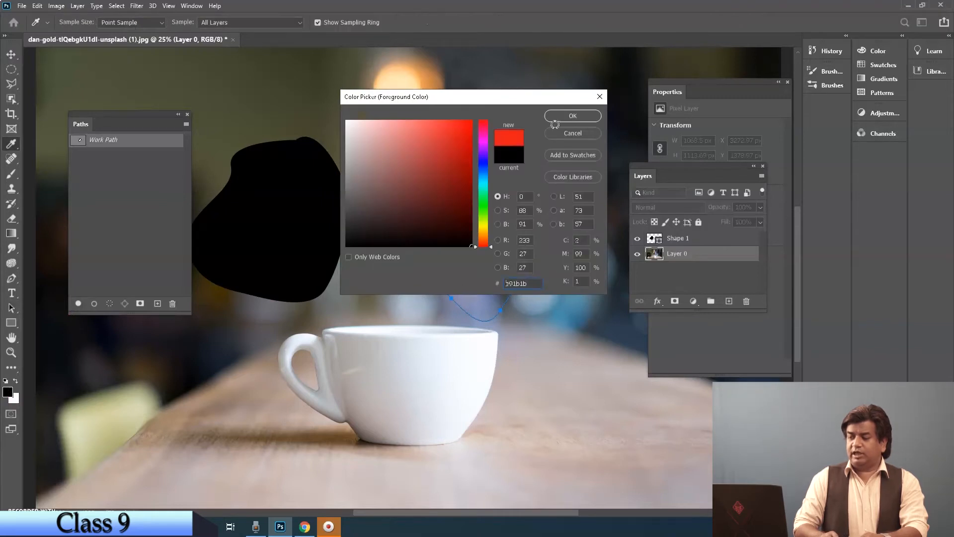
left_click(572, 115)
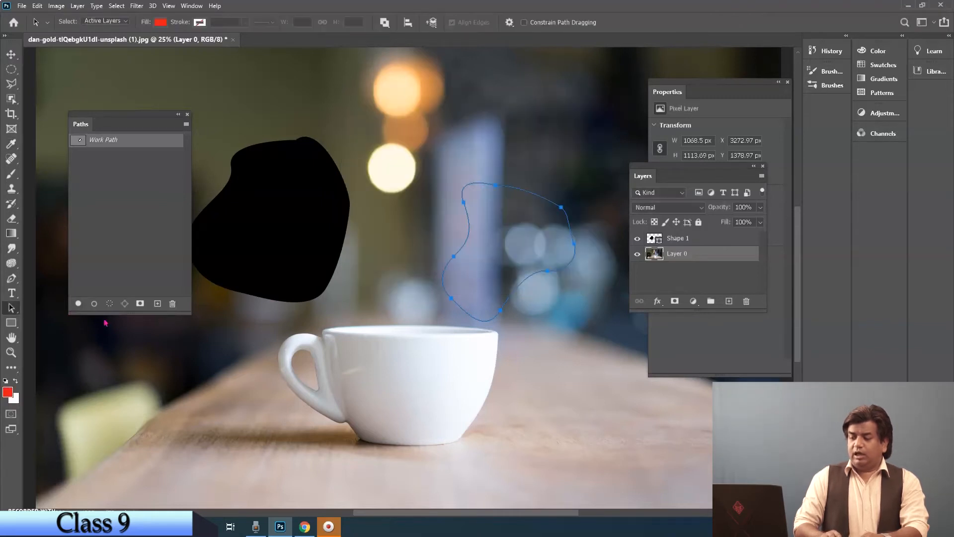
Step: Fill the work path with the red foreground color, and undo the fill
left_click(79, 304)
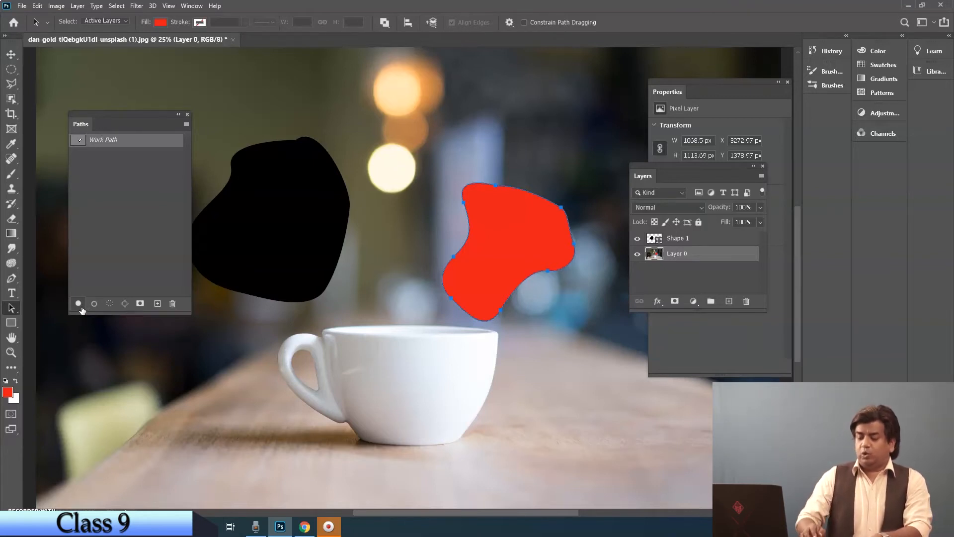
key("ctrl+z")
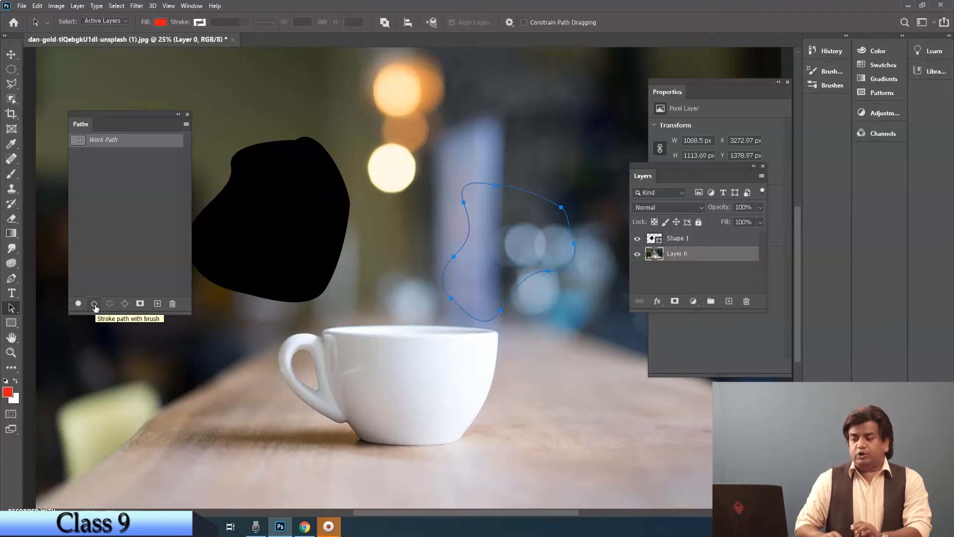
Step: Stroke the work path with the brush and examine its outline up close
left_click(95, 304)
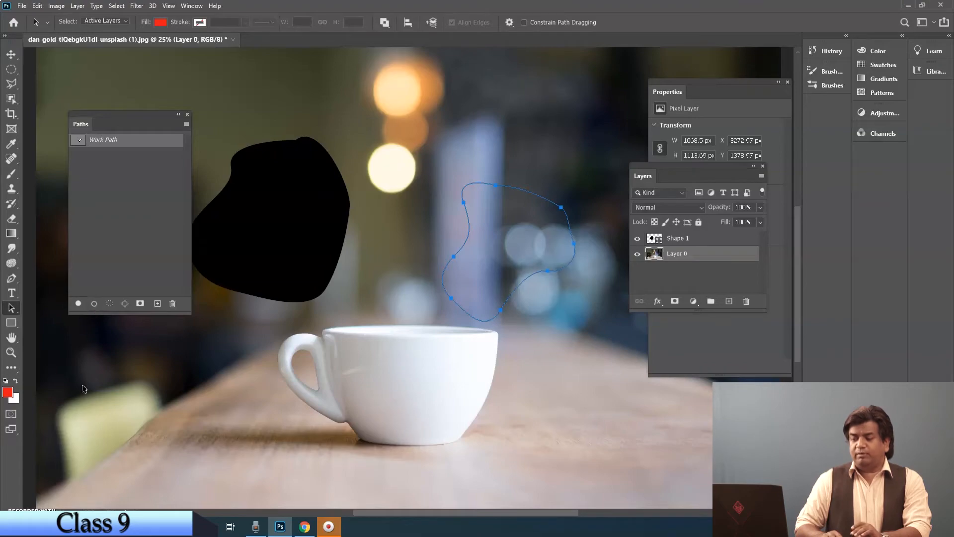
left_click(11, 352)
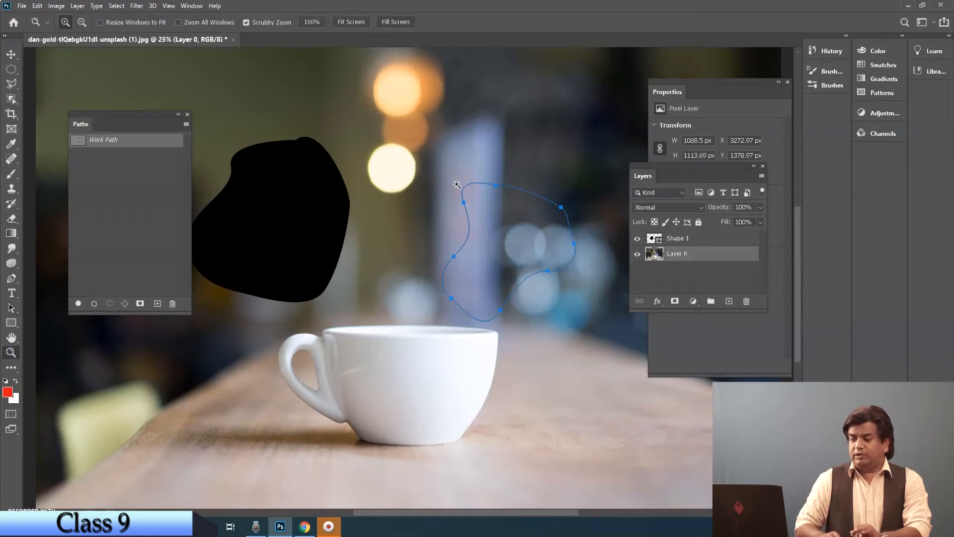
left_click_drag(454, 179, 522, 237)
left_click_drag(464, 213, 419, 94)
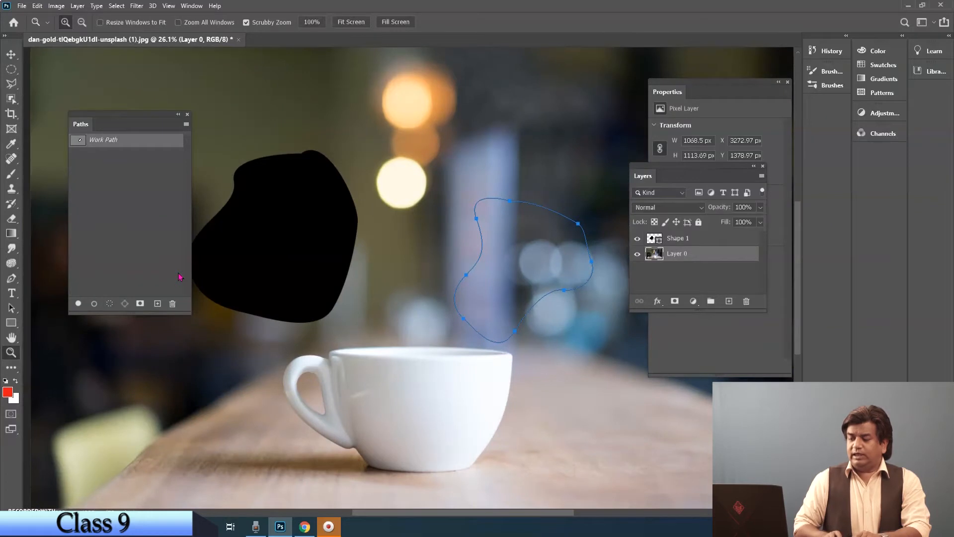
Step: Load the work path as a selection and convert that selection back into a work path
left_click(110, 304)
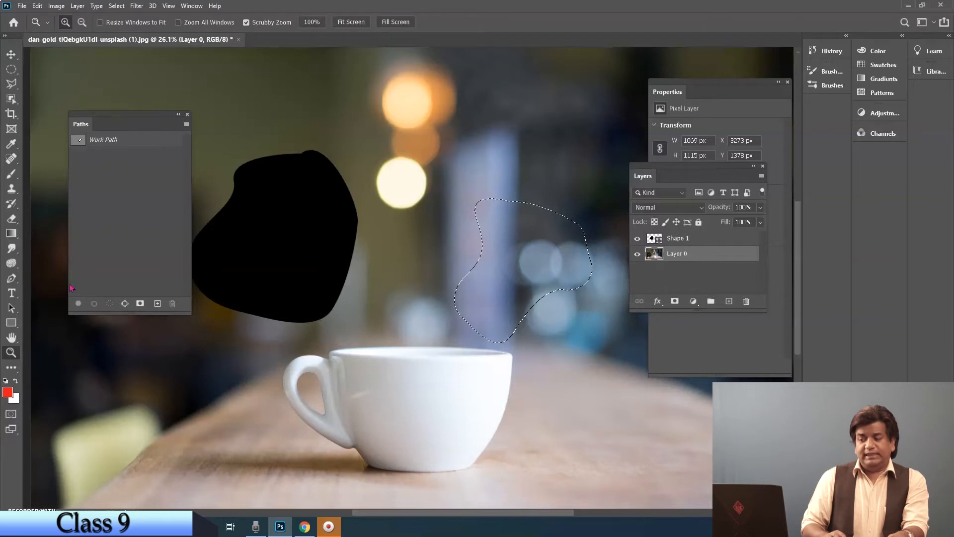
left_click(124, 304)
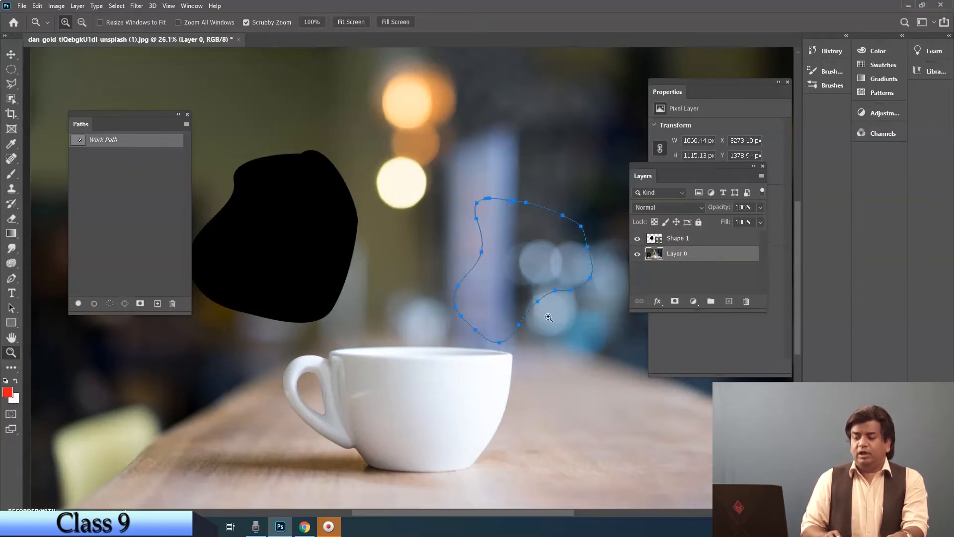
Step: Add a layer mask to Layer 0 from the Paths panel, and undo it
left_click(140, 304)
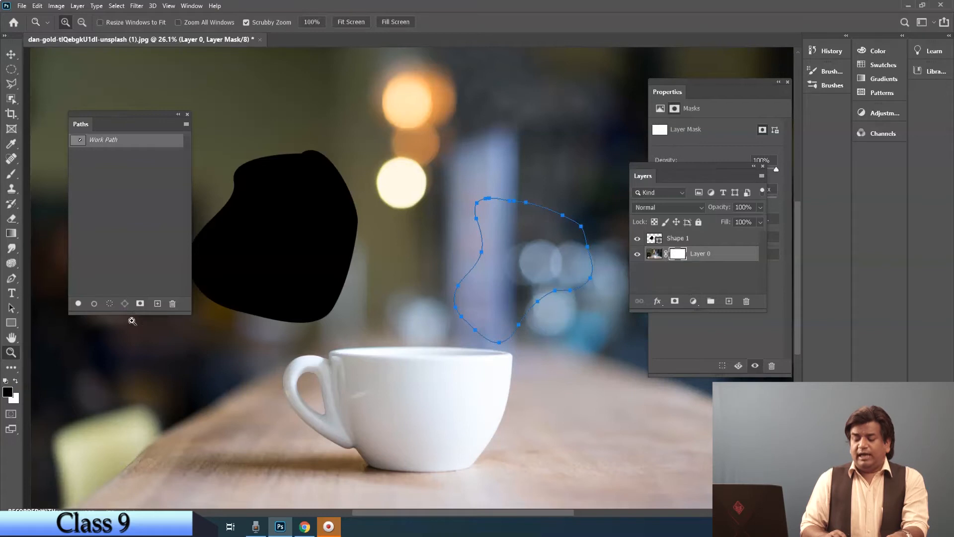
key("ctrl+z")
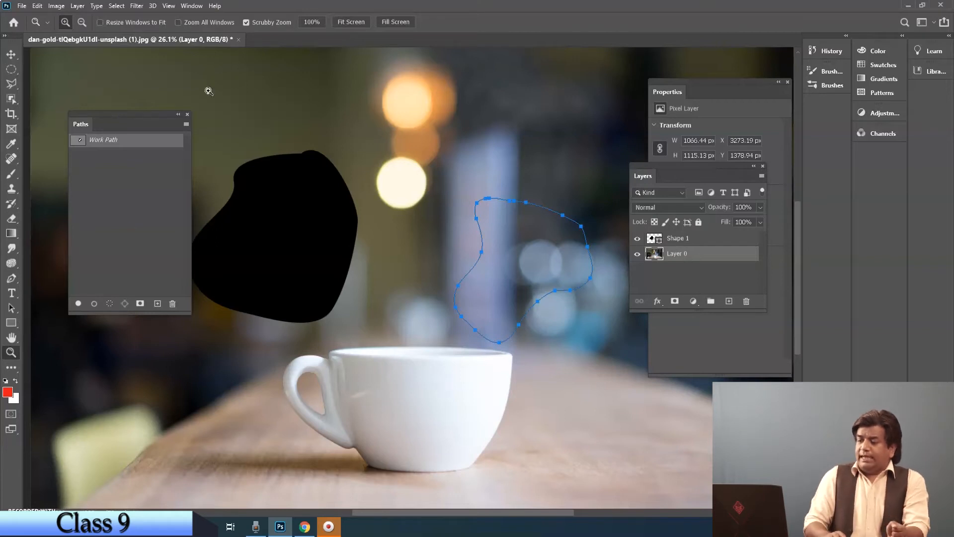
Step: Close the floating Paths panel and delete the work path from the photo
left_click(187, 115)
key("Delete")
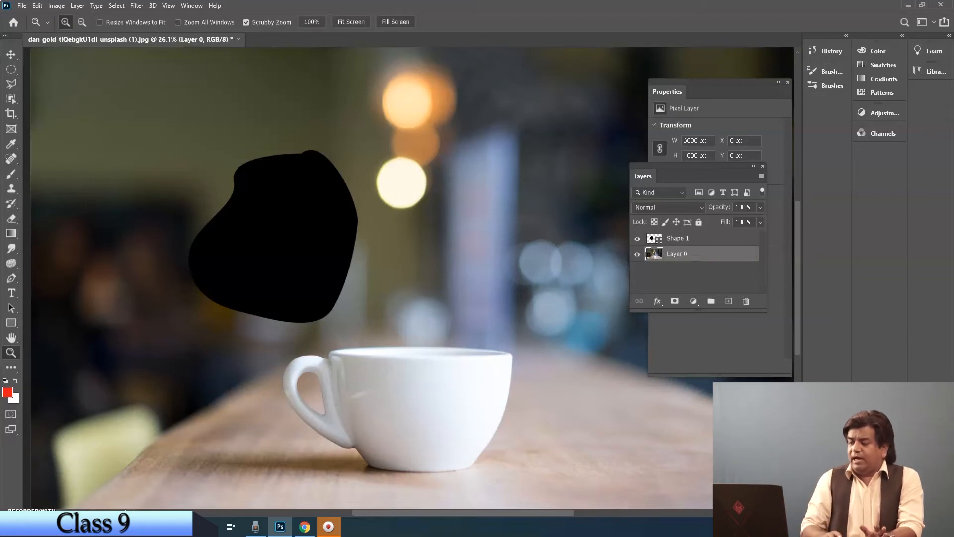
Step: Delete the Shape 1 layer with the black blob
left_click(702, 244)
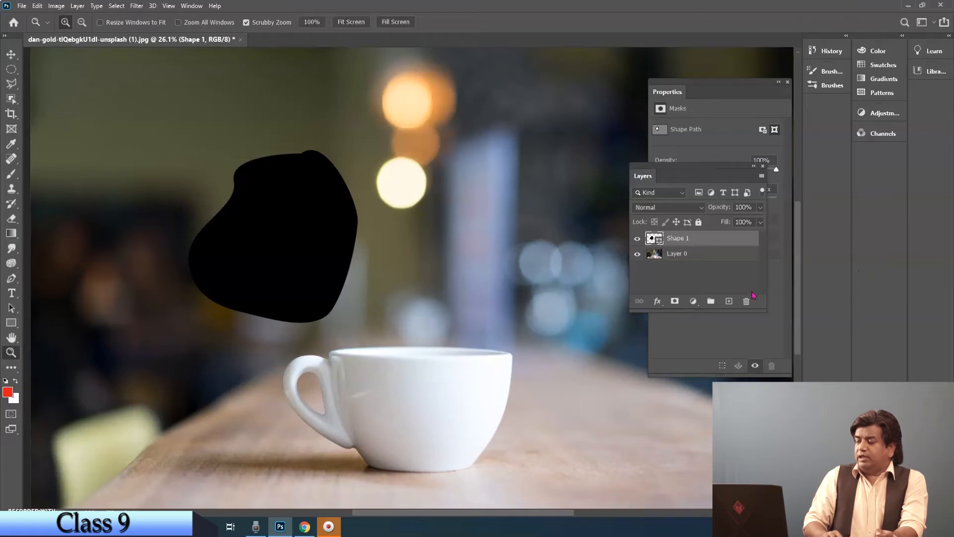
left_click(746, 301)
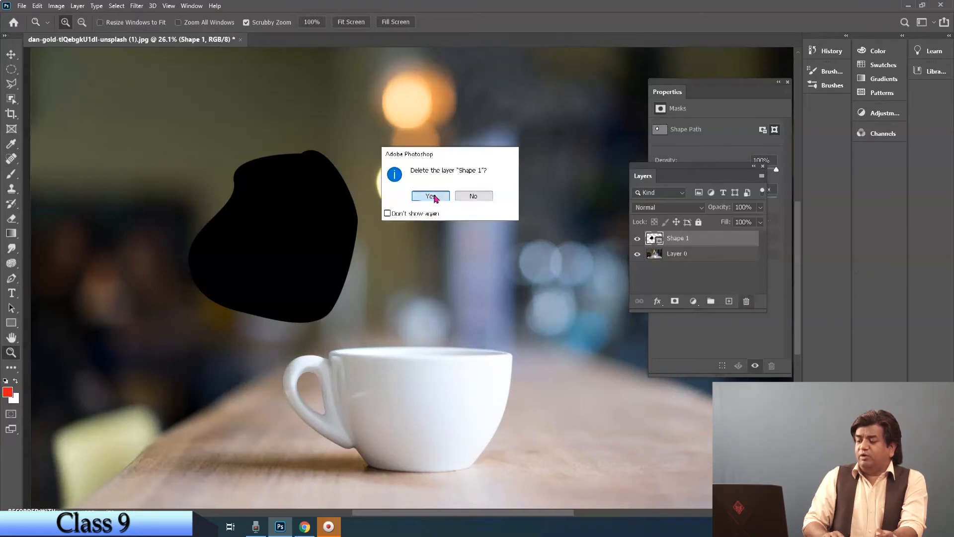
left_click(428, 197)
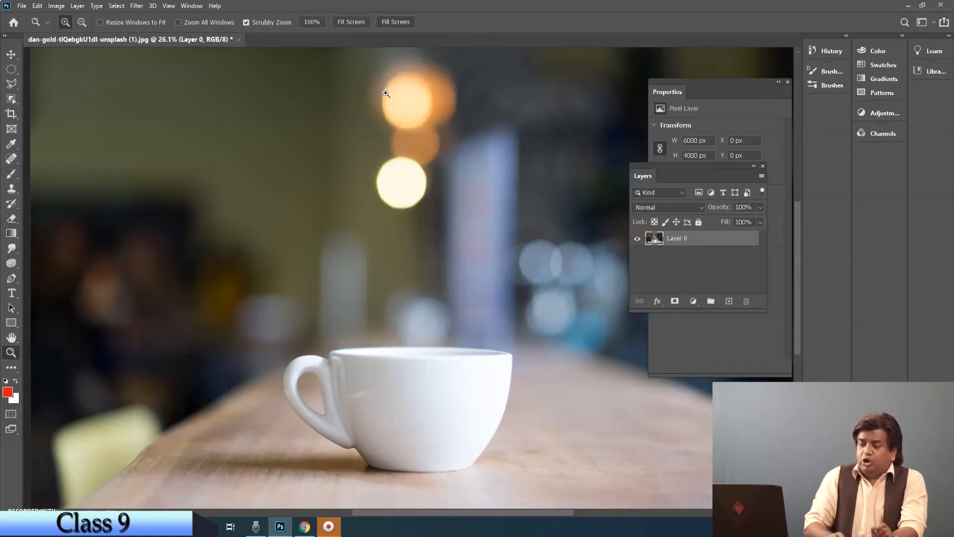
Step: With the Pen tool in Path mode, draw a path left of the cup: a vertical line about 594 px long continued by four wavy curves
left_click_drag(11, 278, 64, 278)
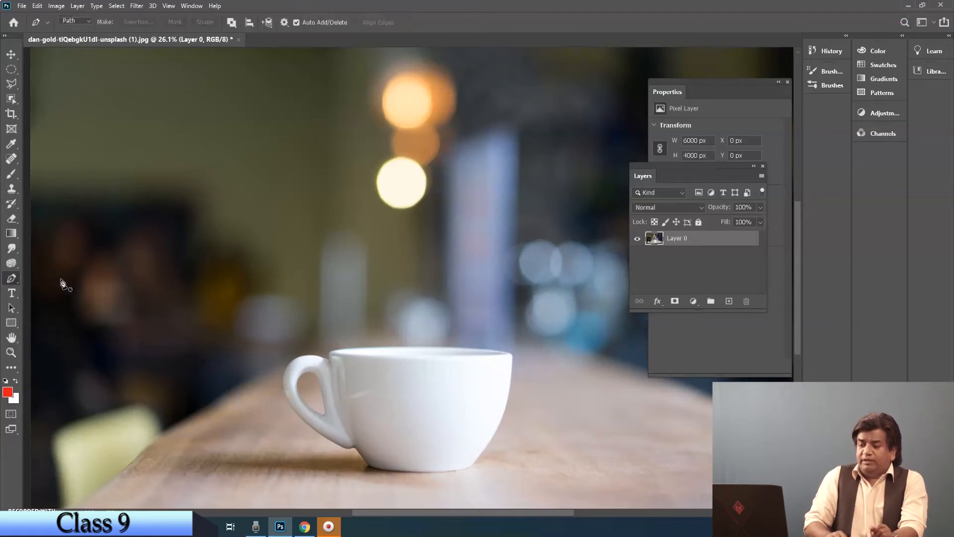
left_click(77, 21)
left_click(82, 44)
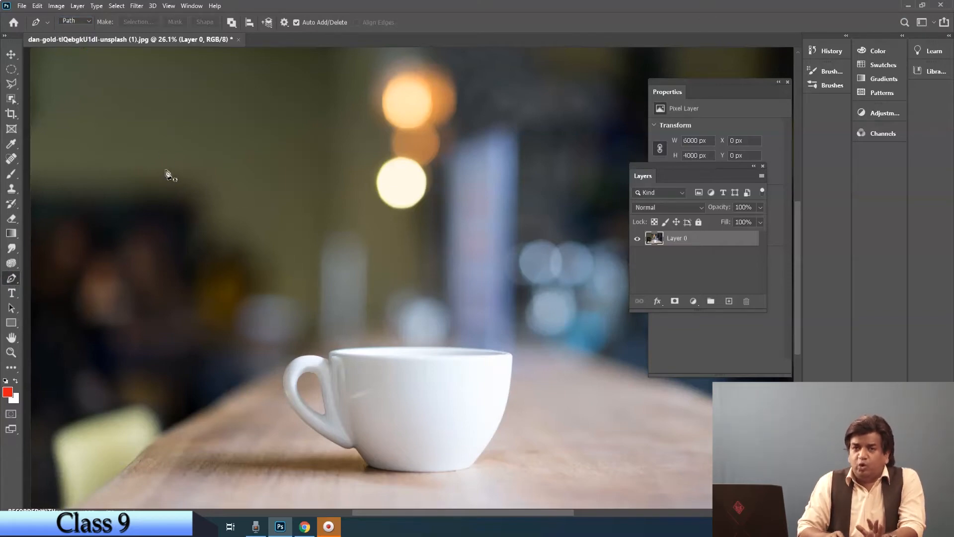
left_click(210, 157)
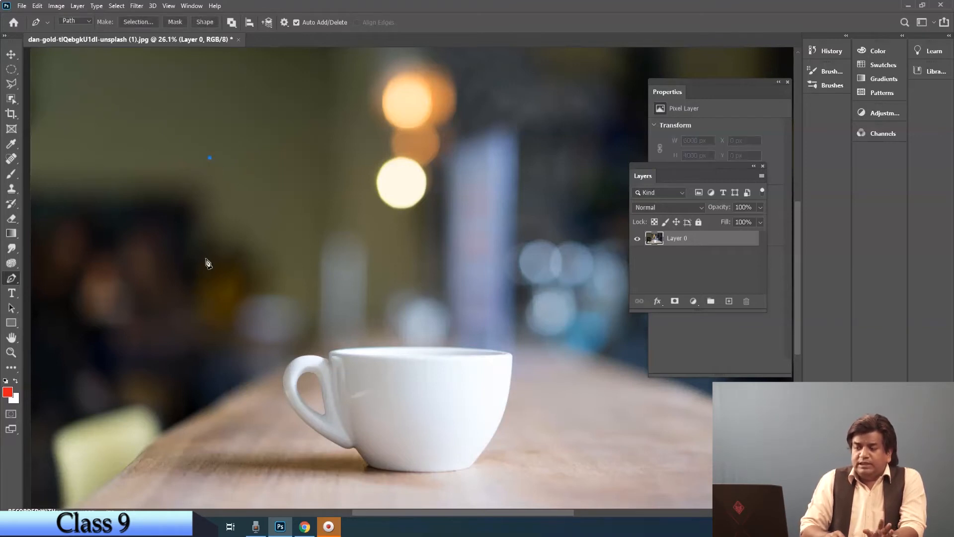
left_click(210, 234)
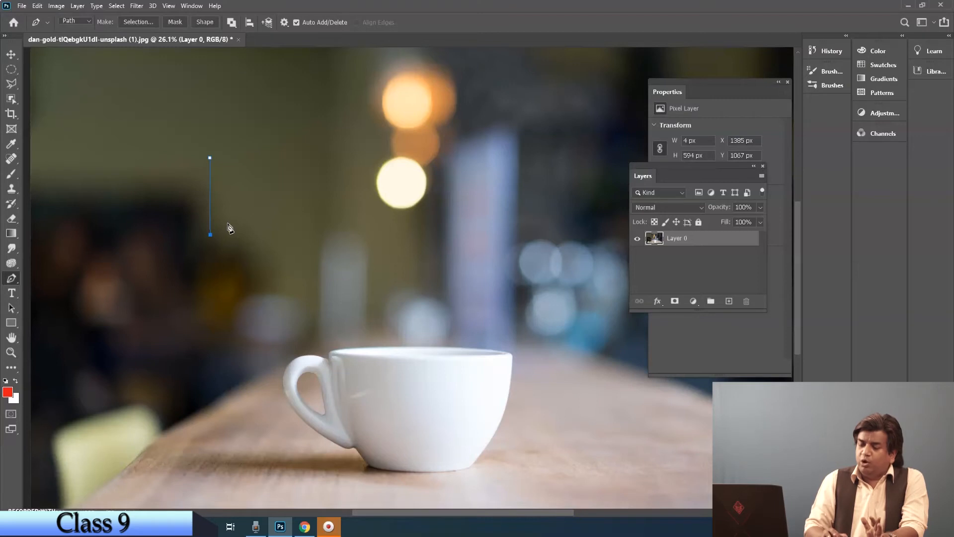
left_click_drag(208, 310, 264, 350)
left_click(203, 367)
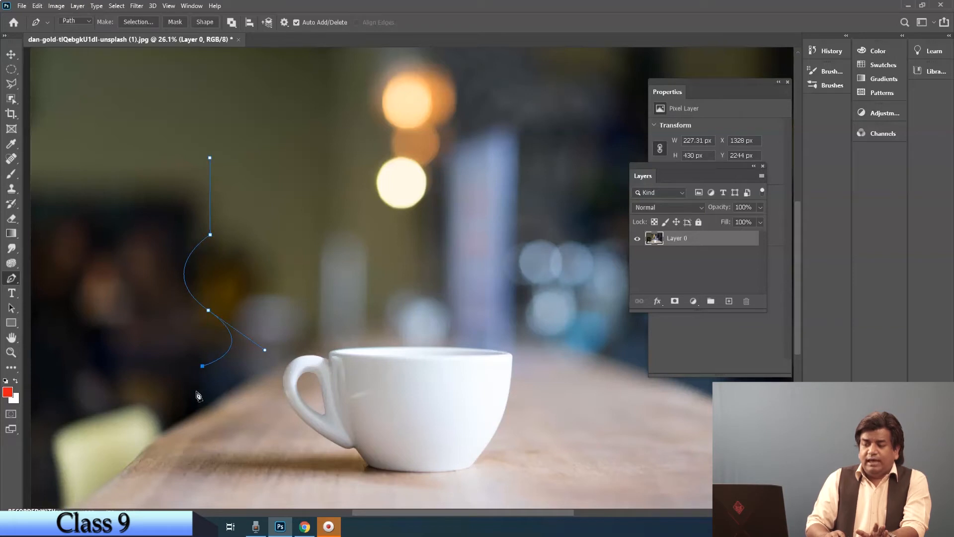
left_click_drag(202, 414, 150, 440)
left_click(195, 459)
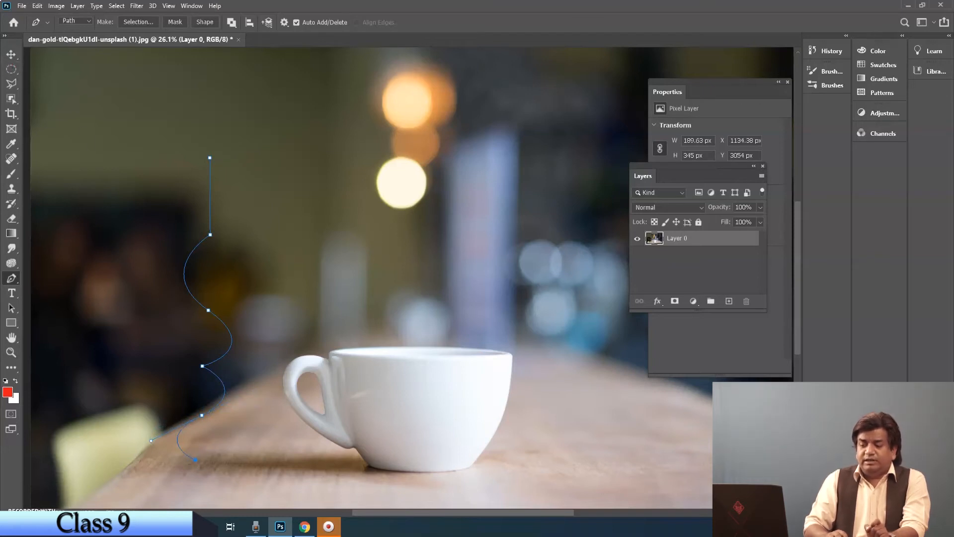
key("Return")
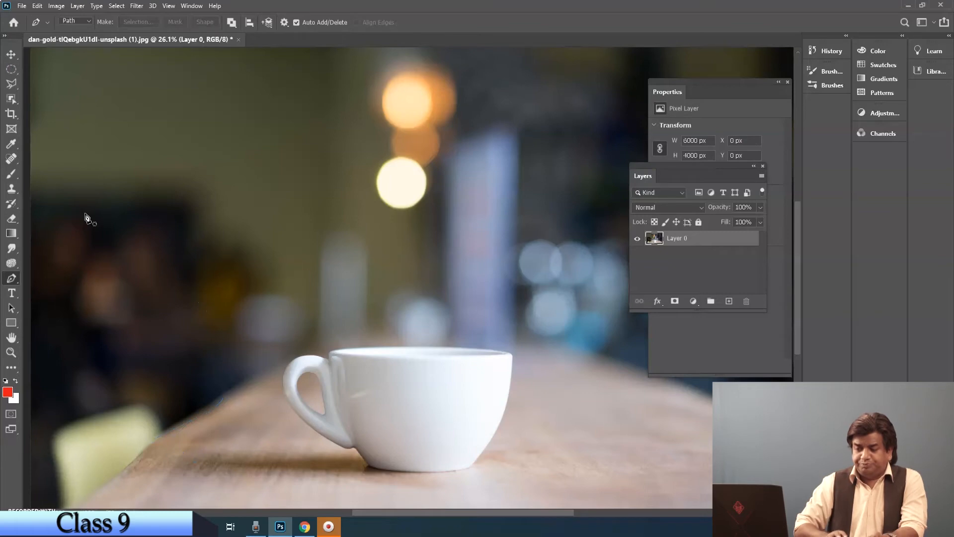
Step: Draw a path of three curves bulging left above the cup handle, removing each anchor's outgoing handle, and dismiss the path
right_click(15, 282)
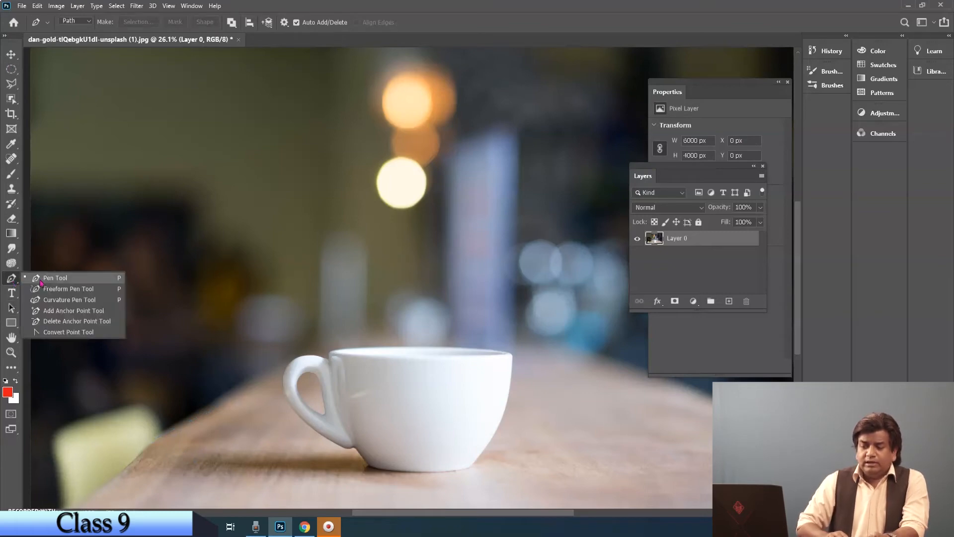
left_click(54, 279)
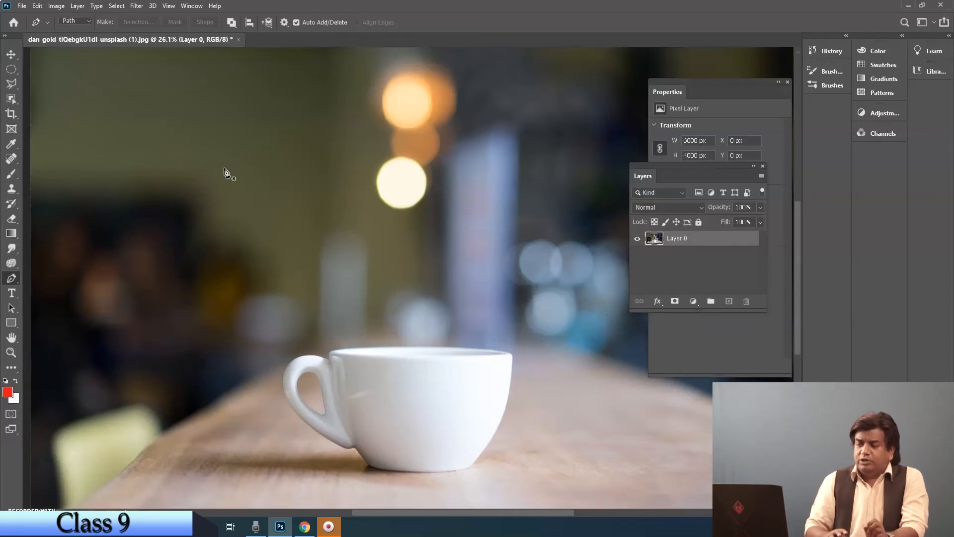
left_click(279, 117)
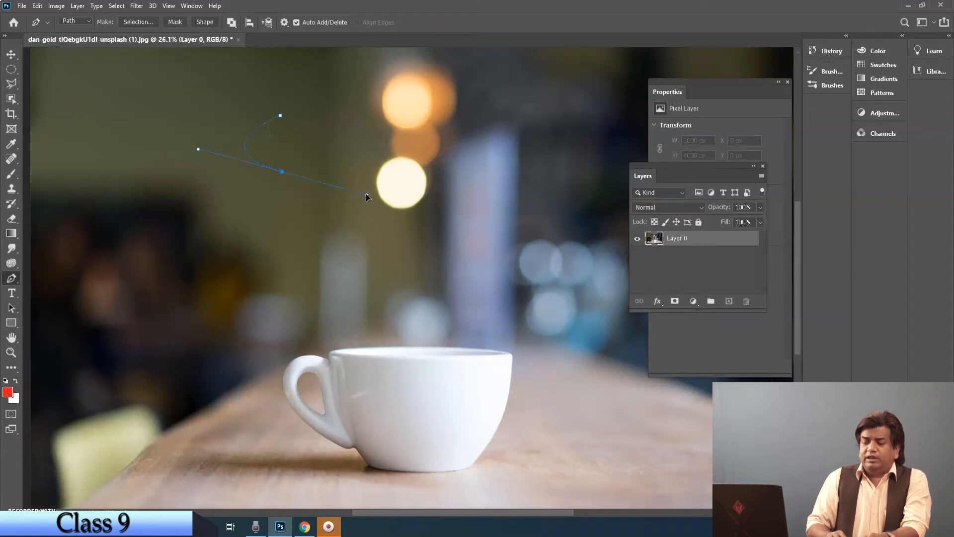
left_click_drag(365, 194, 367, 196)
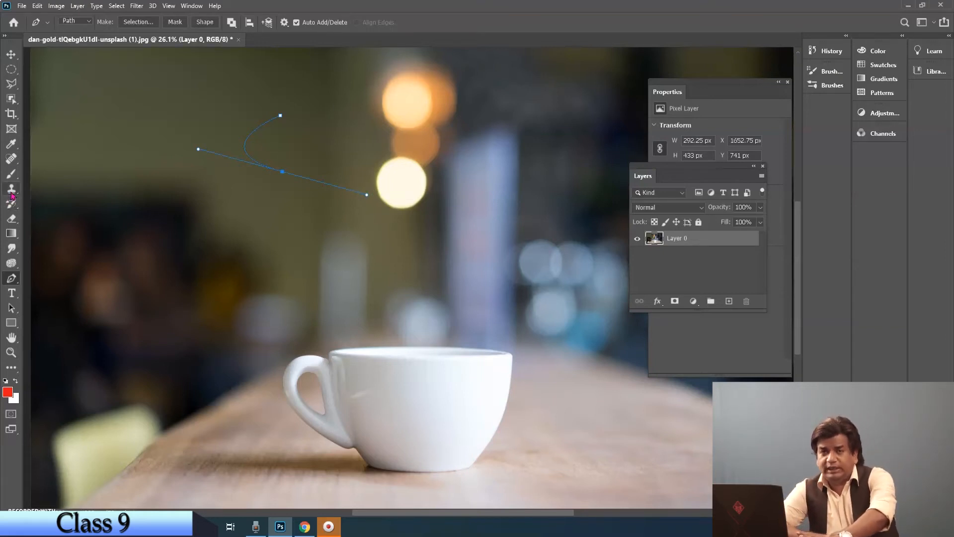
left_click(282, 172, "alt")
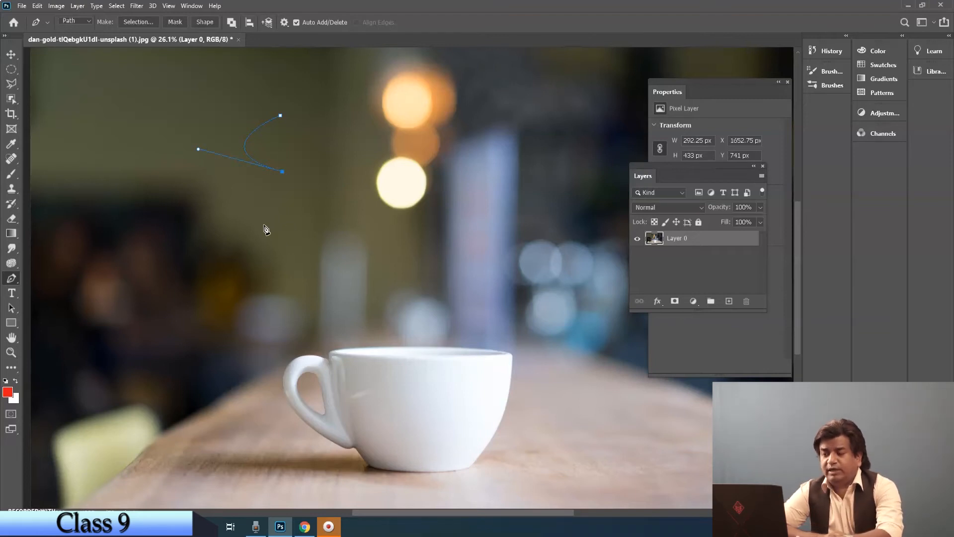
left_click(283, 242)
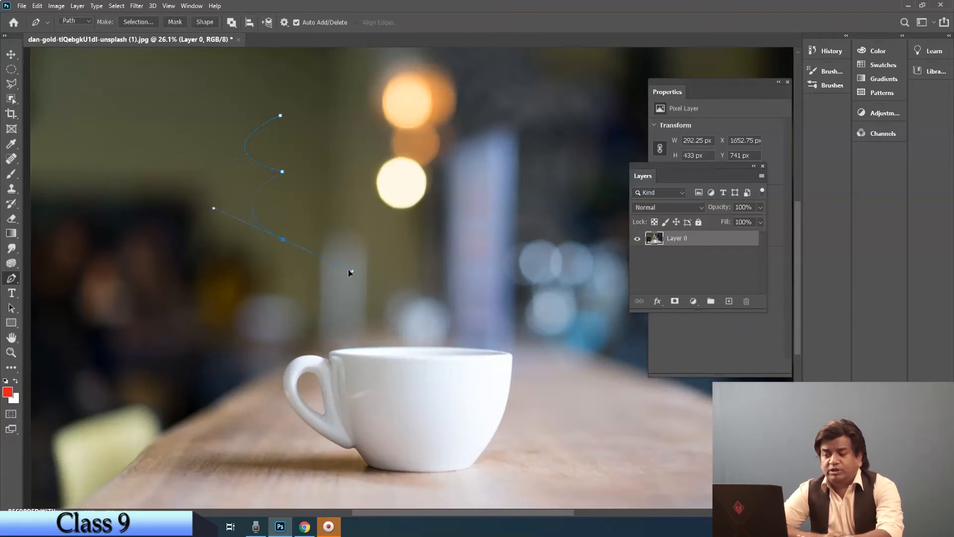
left_click_drag(366, 271, 368, 272)
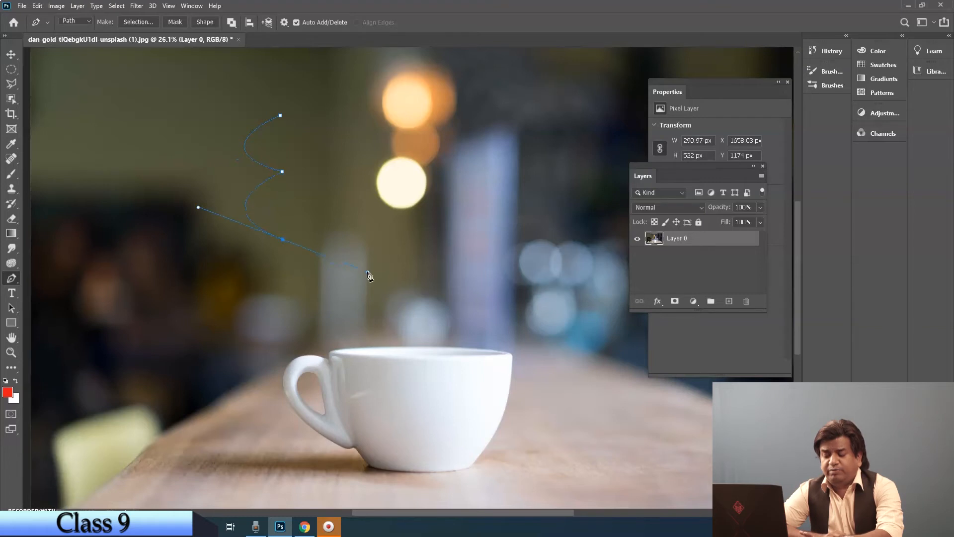
left_click(283, 240)
left_click_drag(265, 284, 331, 305)
left_click(265, 286, "alt")
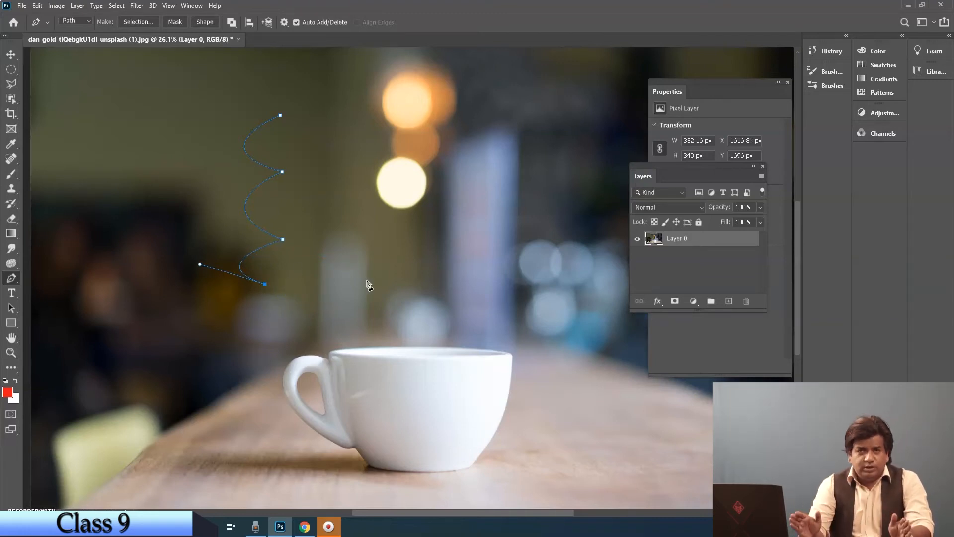
key("Escape")
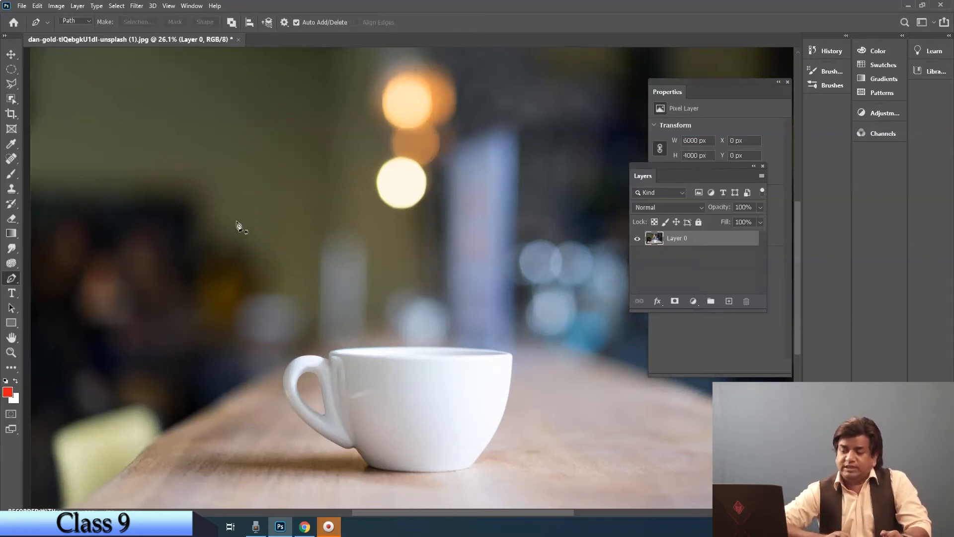
Step: Draw a closed freehand outline about 2318 by 2563 px around the cup handle and the background beside it with the Freeform Pen tool
right_click(5, 282)
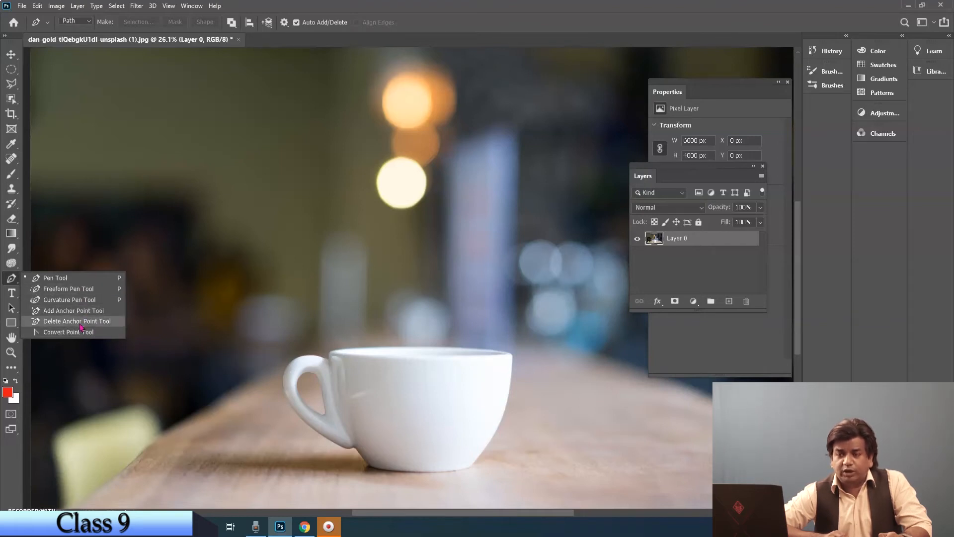
left_click(58, 293)
mouse_move(191, 136)
left_mouse_down()
mouse_move(141, 175)
mouse_move(119, 394)
mouse_move(393, 160)
mouse_move(189, 139)
left_mouse_up()
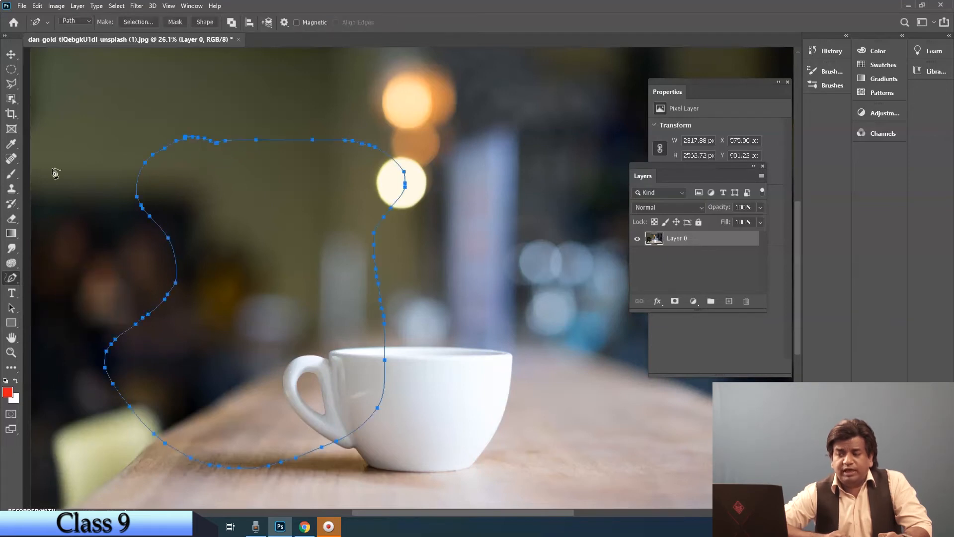
Step: Add an anchor point on the inward curve of the outline's left side and pull it left into a spike with direct selection
right_click(12, 278)
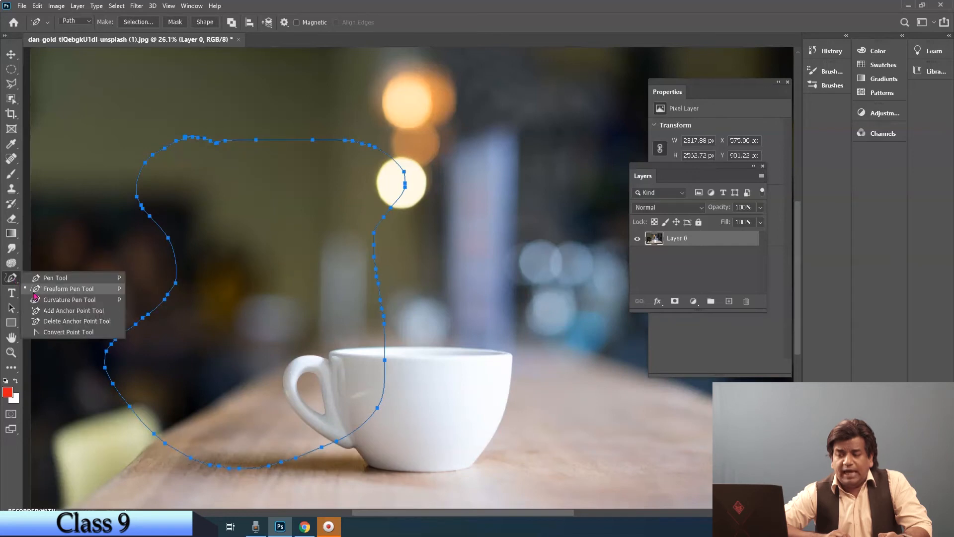
left_click(60, 310)
left_click(176, 263)
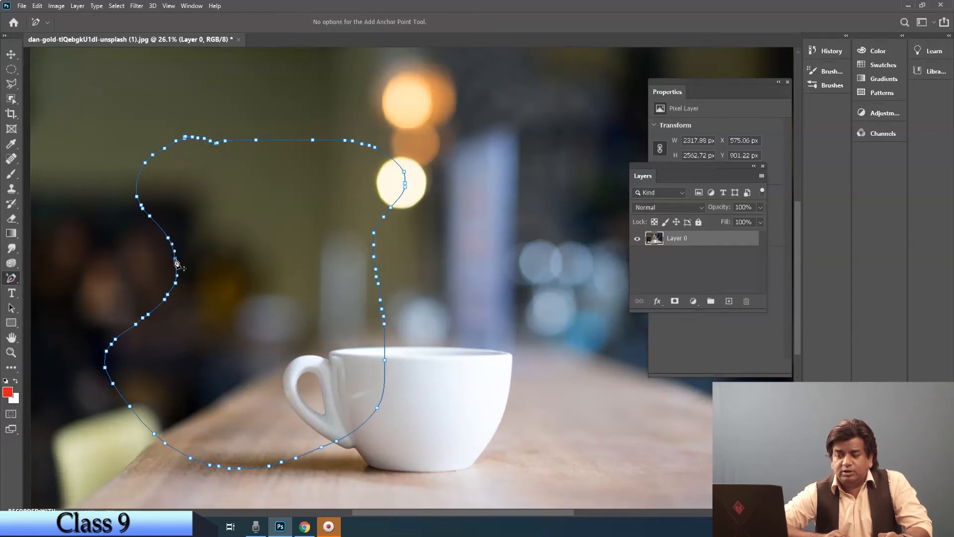
left_click(12, 312)
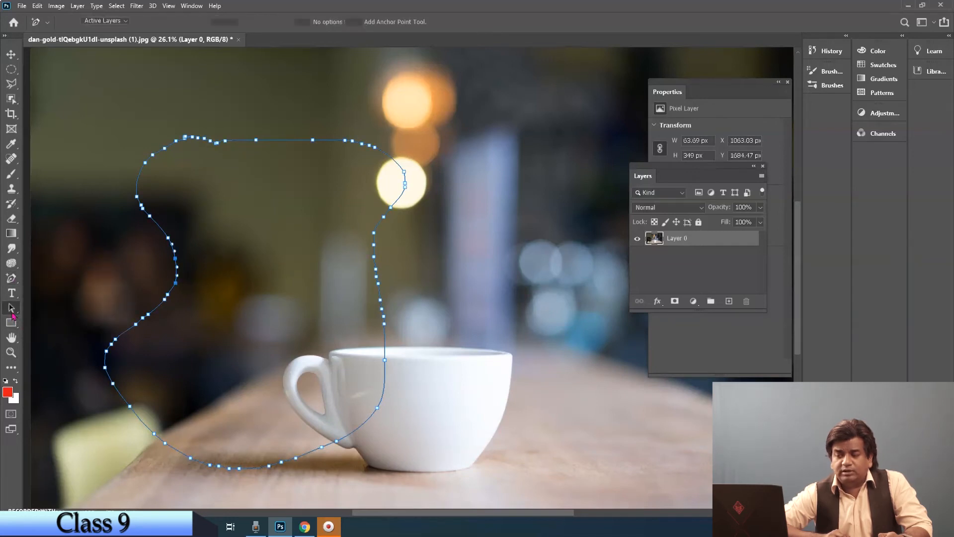
right_click(12, 312)
left_click(50, 306)
left_click_drag(175, 259, 113, 263)
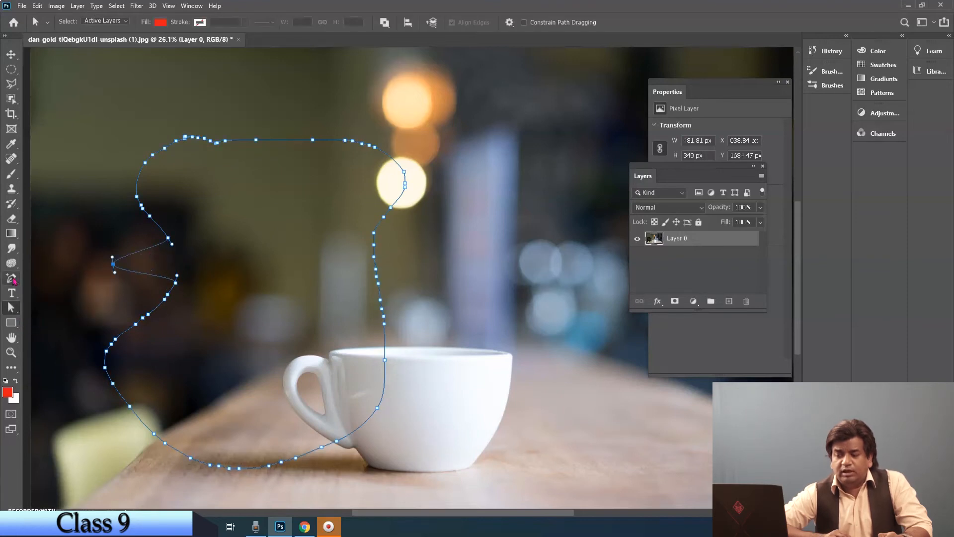
Step: Remove the spike's anchor and the neighbouring anchors above it from the outline's left side with the Delete Anchor Point tool
left_click(15, 281)
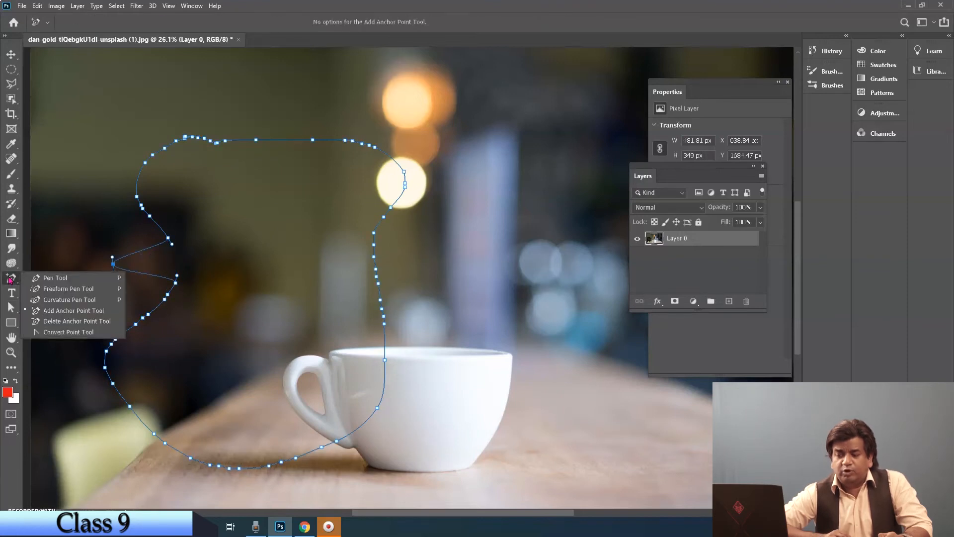
left_click(62, 322)
left_click(114, 264)
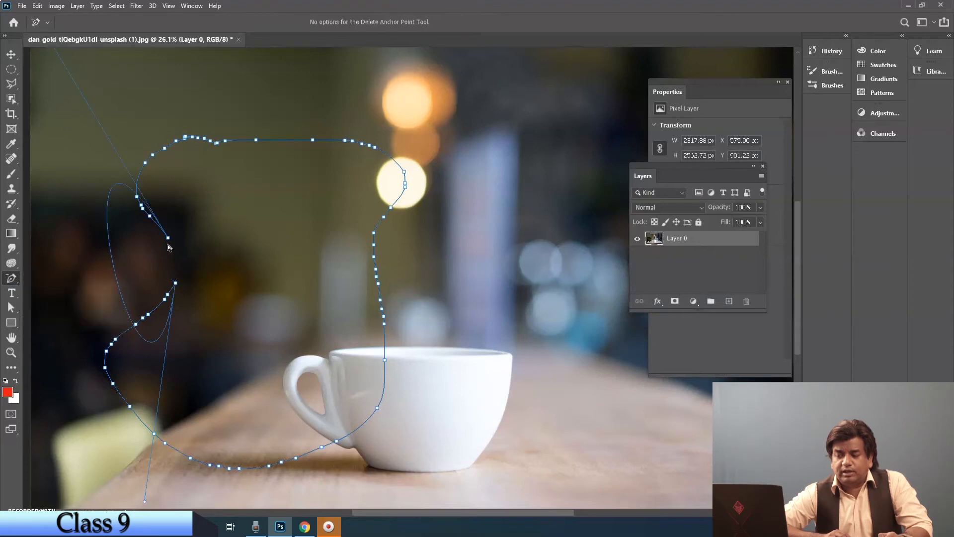
left_click(168, 238)
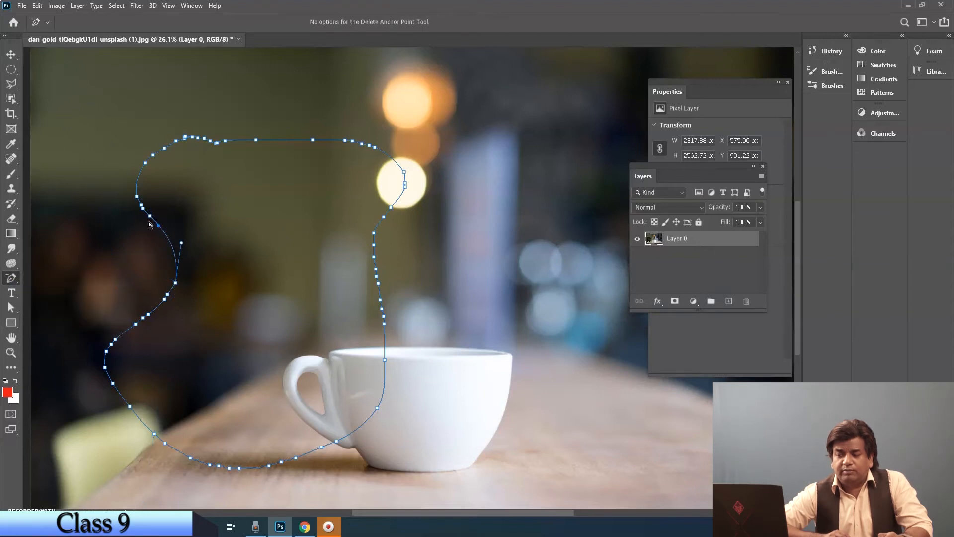
left_click(158, 226)
left_click(142, 209)
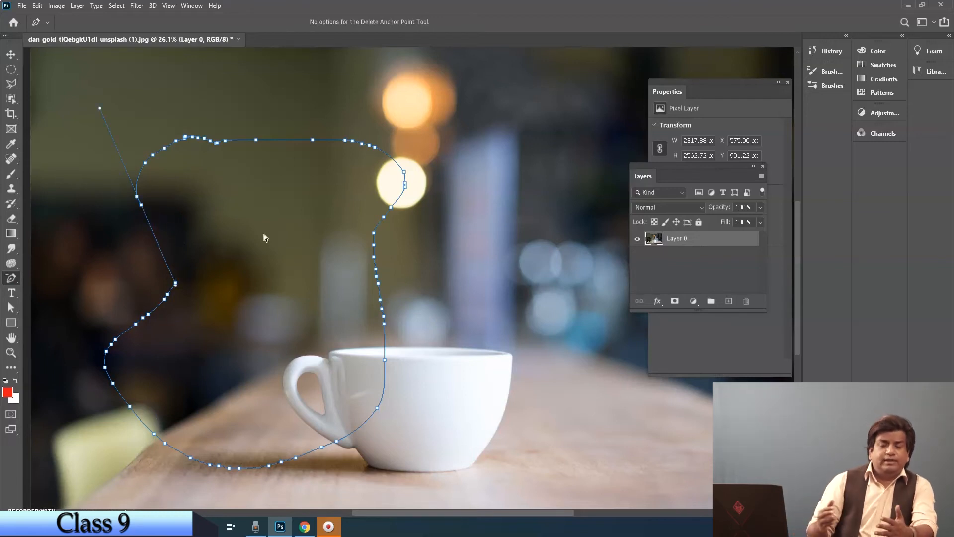
Step: Select the whole freehand outline with the path selection tool and clear it from the photo
right_click(9, 279)
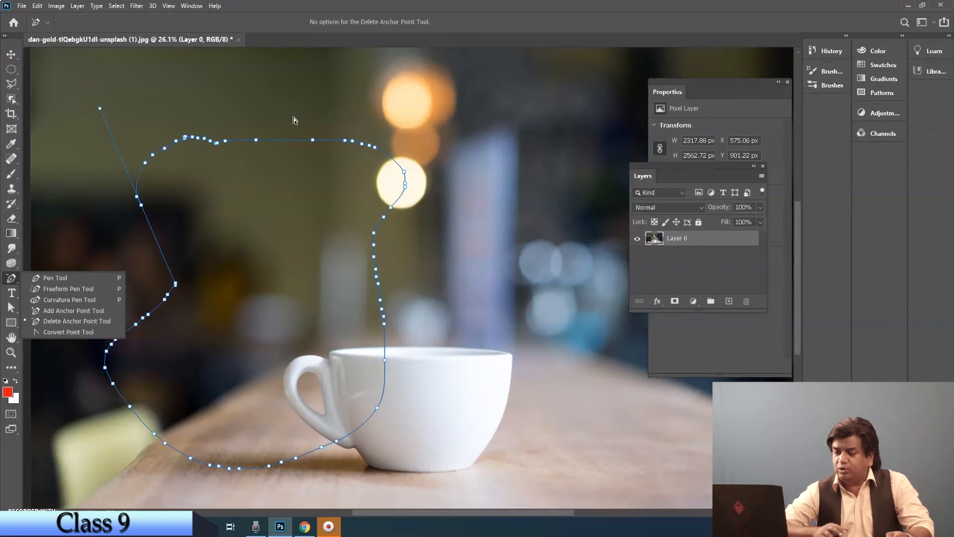
left_click(12, 310)
left_click(34, 310)
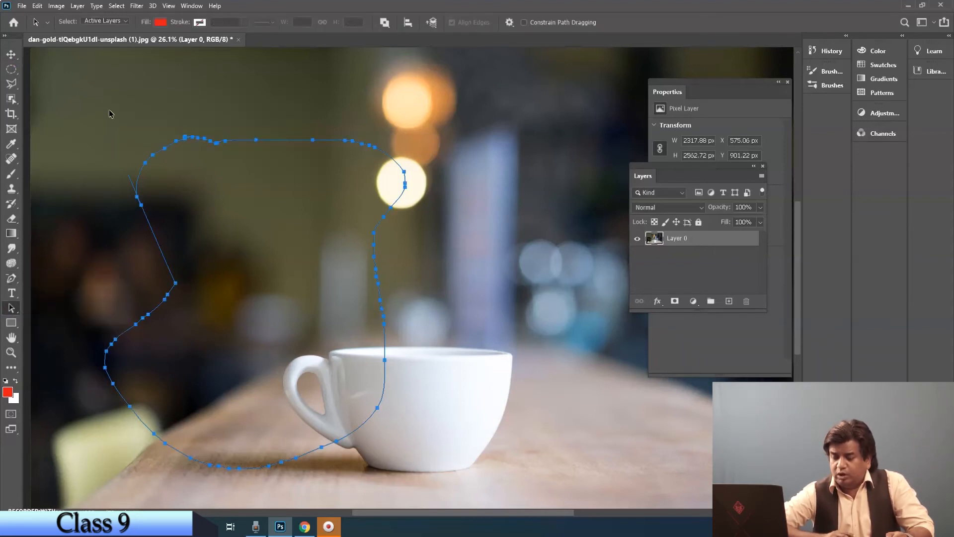
left_click(276, 103)
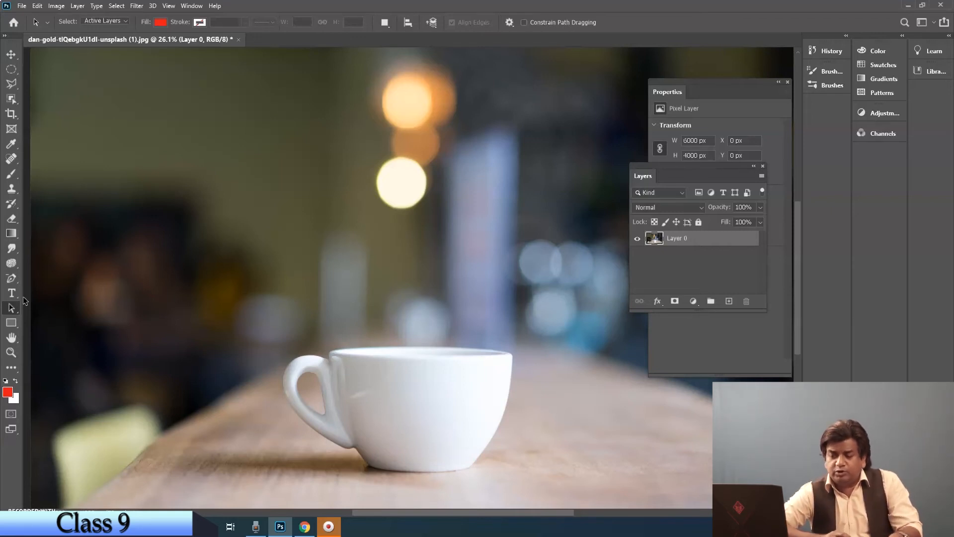
Step: Draw a closed rounded path about 1555 by 1767 px above the cup with the Curvature Pen tool, and delete it
left_click(10, 279)
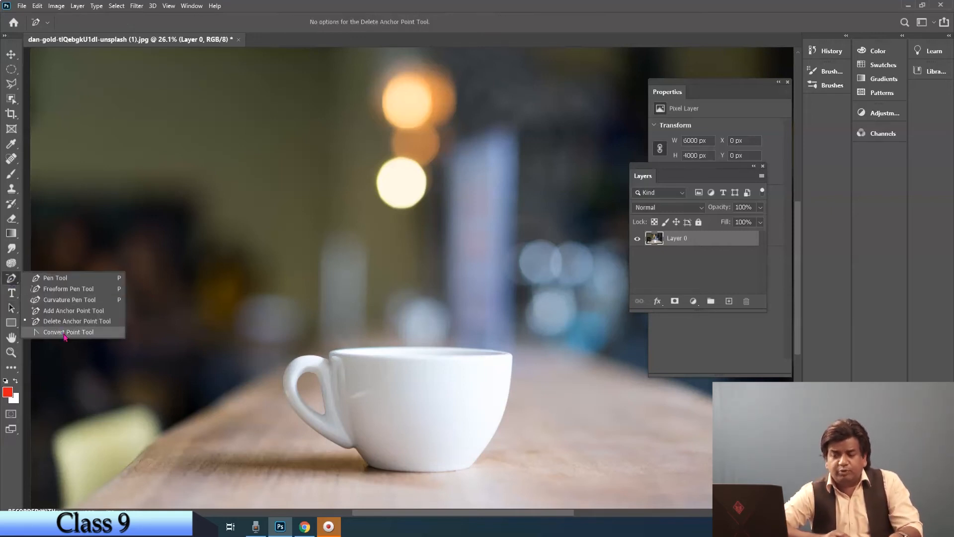
left_click(75, 301)
left_click(271, 138)
left_click(269, 229)
left_click(430, 334)
left_click(437, 167)
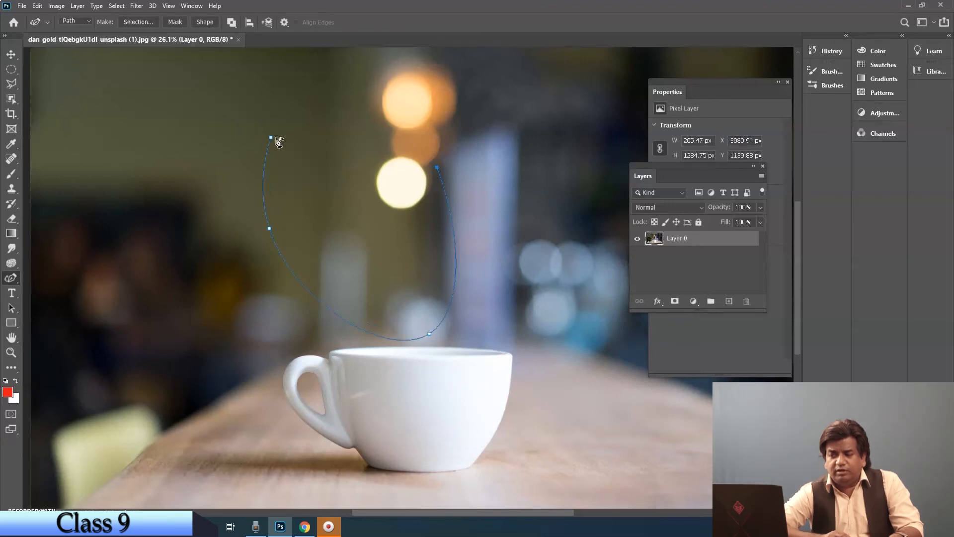
left_click_drag(271, 138, 286, 124)
left_click(11, 55)
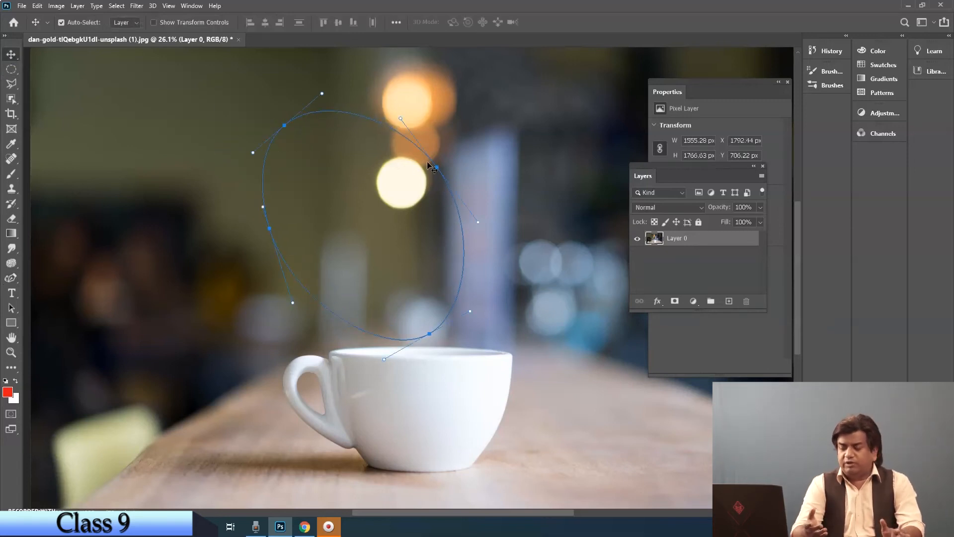
key("Delete")
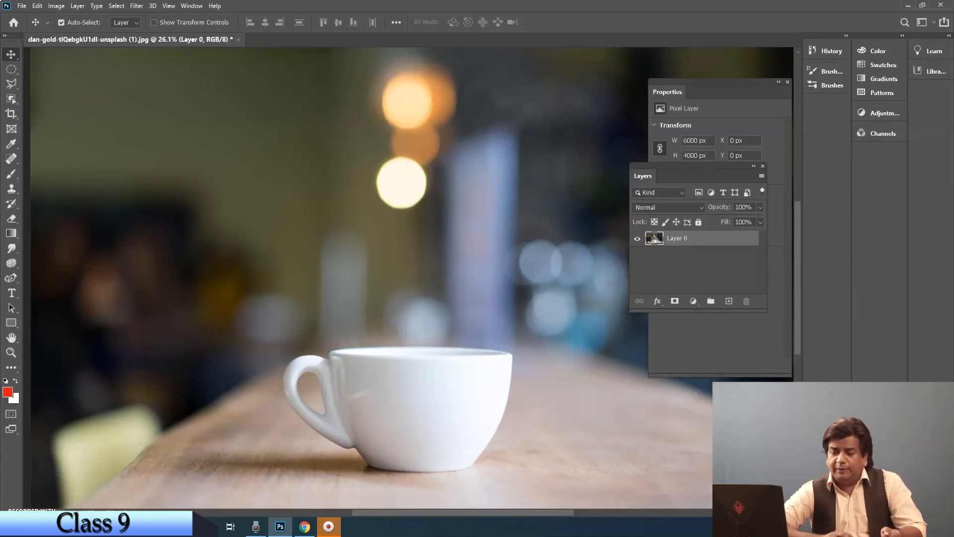
Step: Look through the standard Pen tool's available drawing modes and pick Path
left_click(13, 281)
left_click(38, 279)
left_click(75, 21)
left_click(81, 41)
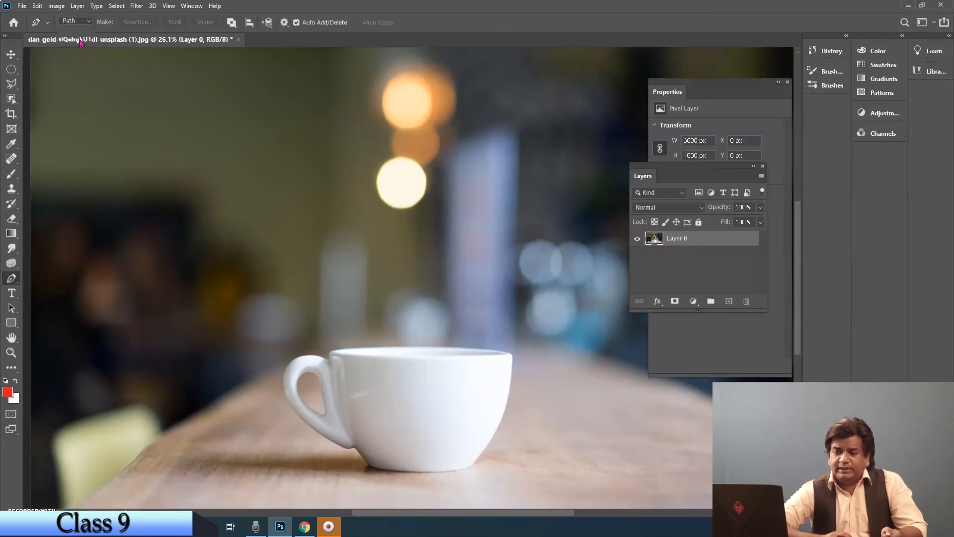
Step: Draw a black-filled ellipse about 1658 by 1216 px above the cup with the Ellipse tool in Shape mode
left_click(12, 324)
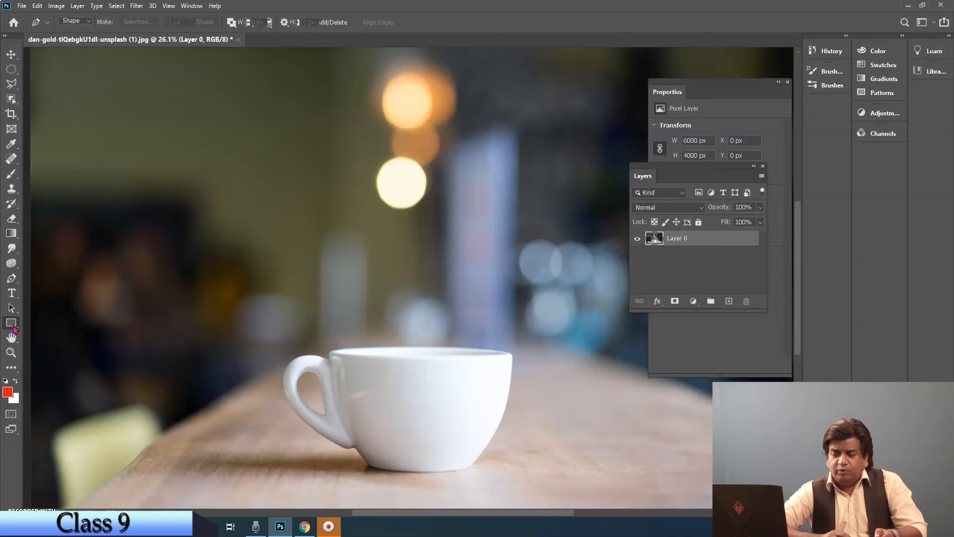
right_click(14, 329)
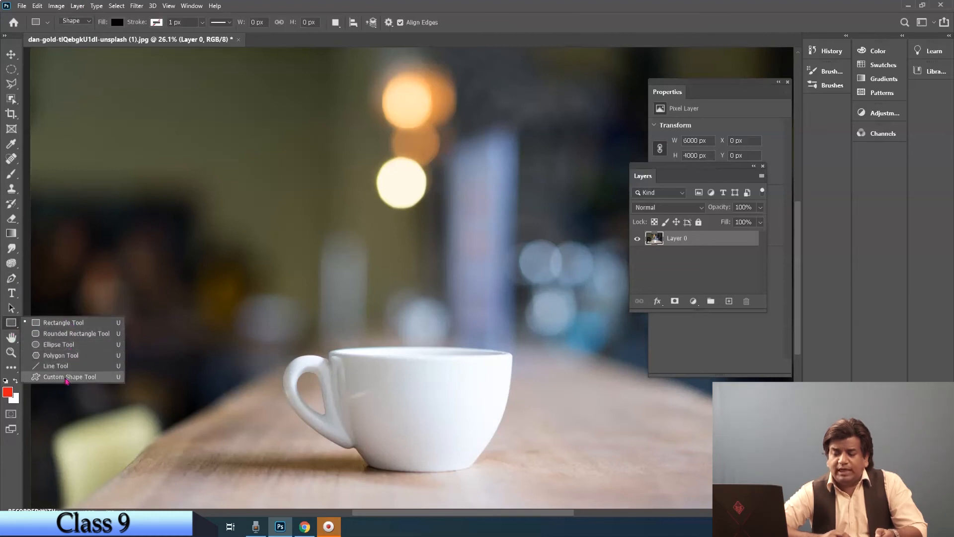
left_click(61, 346)
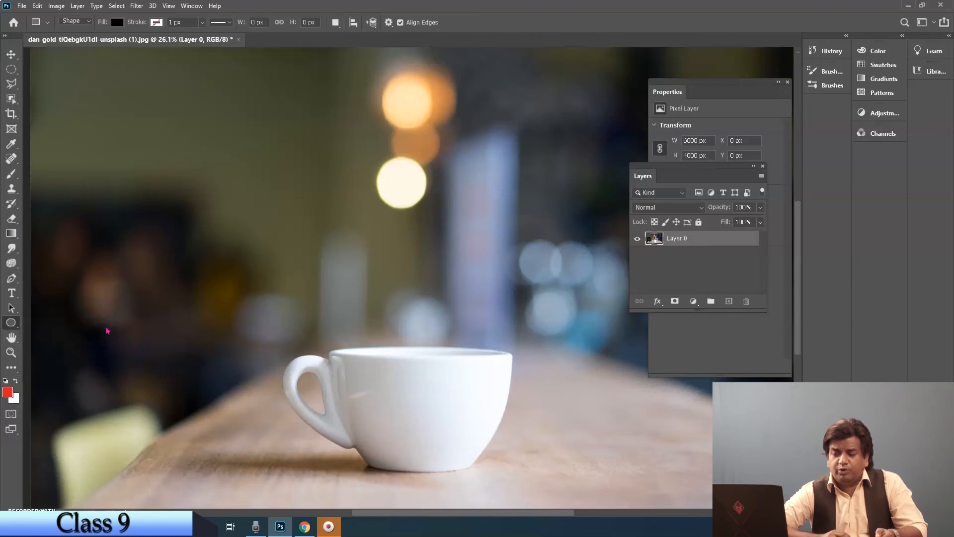
left_click_drag(198, 160, 411, 317)
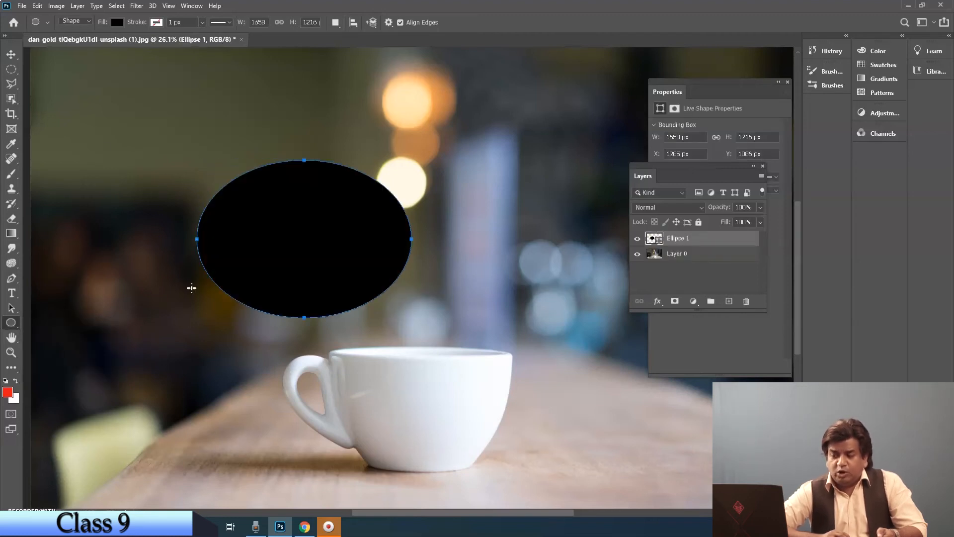
Step: Draw an elliptical outline to the right of the black ellipse with the Ellipse tool in Path mode
left_click(87, 23)
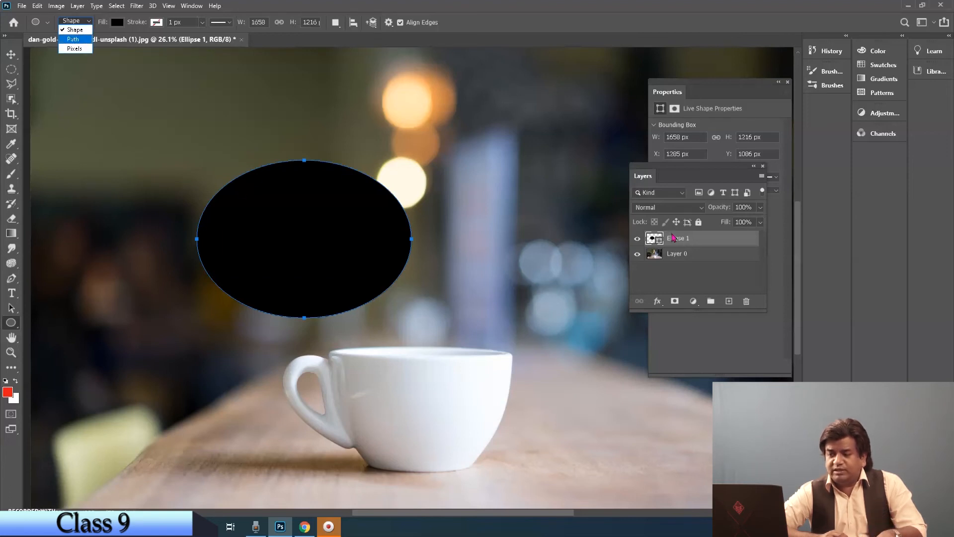
left_click(68, 40)
left_click_drag(447, 164, 601, 314)
Step: On a new layer, draw a red ellipse about 1527 by 959 px over the cup's right rim in Pixels mode
left_click(82, 23)
left_click(72, 48)
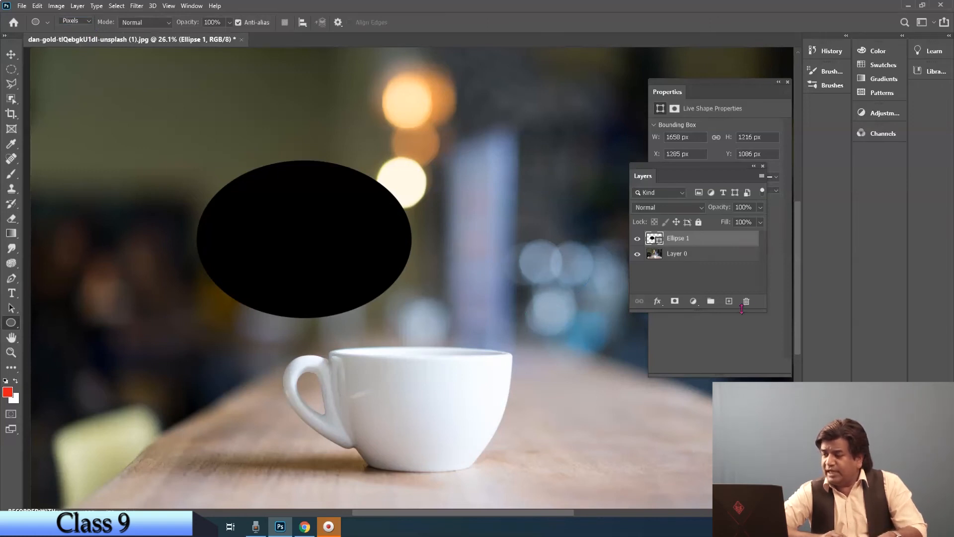
left_click(729, 301)
left_click_drag(423, 274, 620, 399)
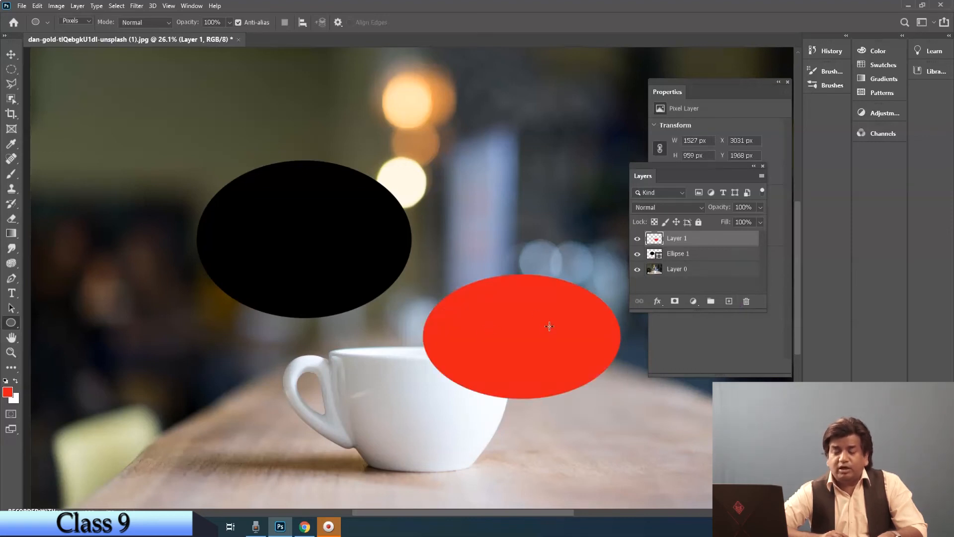
left_click(89, 23)
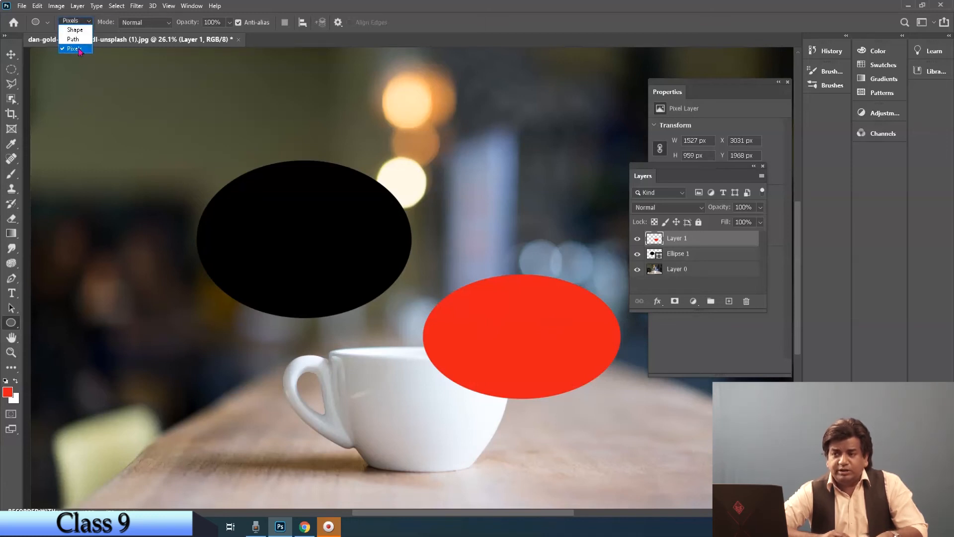
left_click(75, 49)
Step: Remove the red ellipse layer and the black ellipse layer above the photo
key("v")
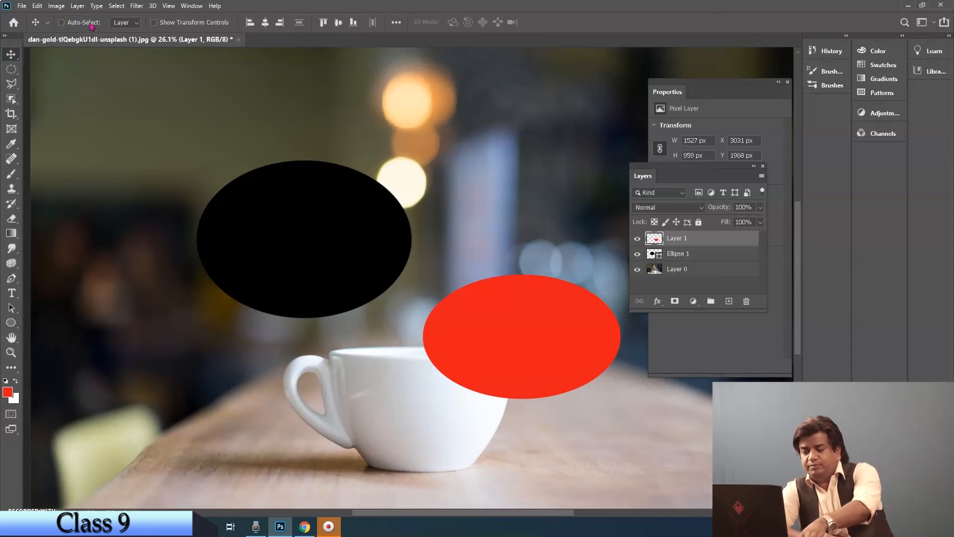
key("Delete")
key("Delete")
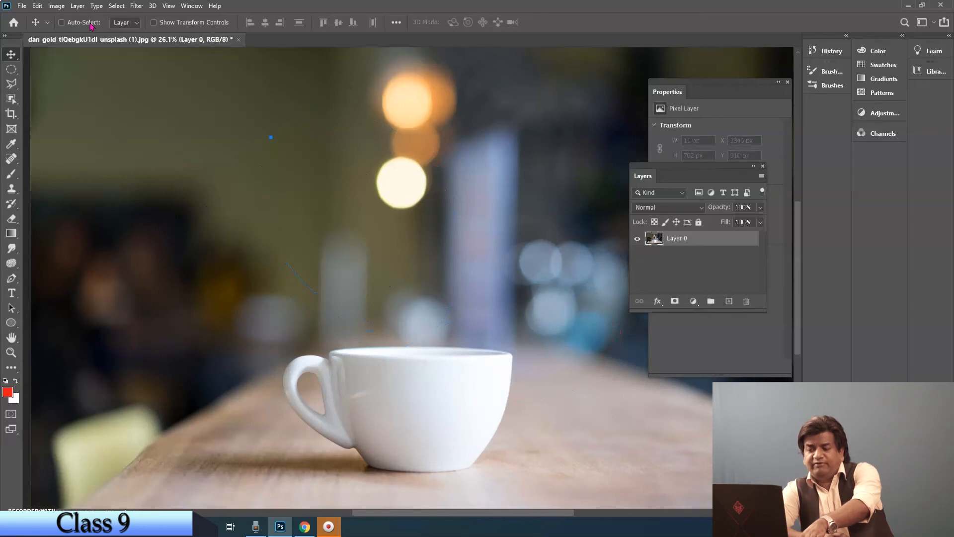
left_click(85, 23)
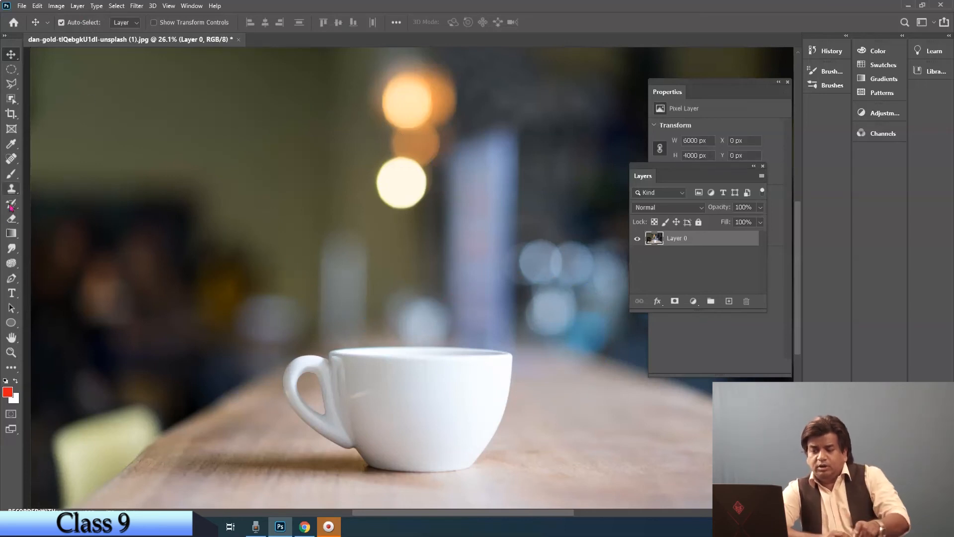
Step: Draw an eight-petal custom shape from the Flowers set, about 1495 by 1542 px, above and left of the cup in Shape mode
right_click(12, 325)
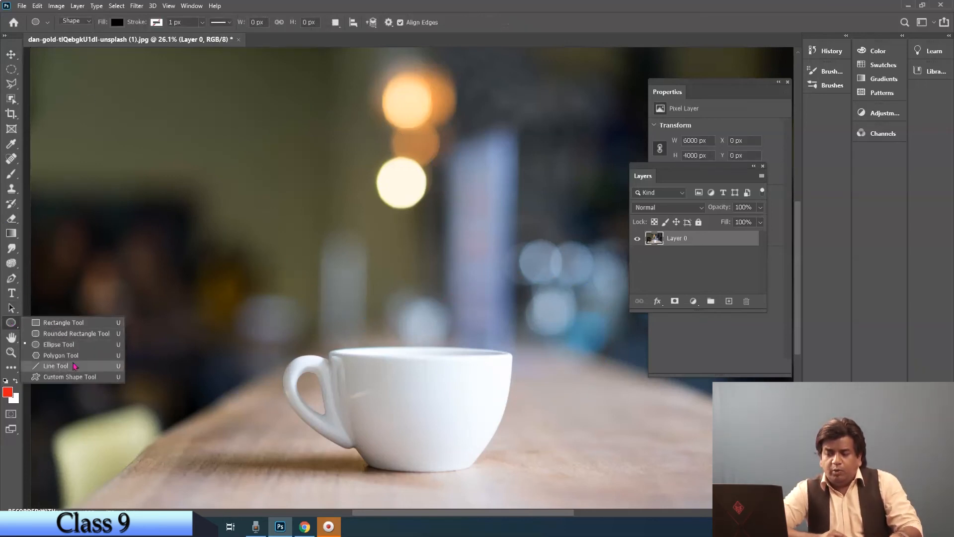
left_click(80, 380)
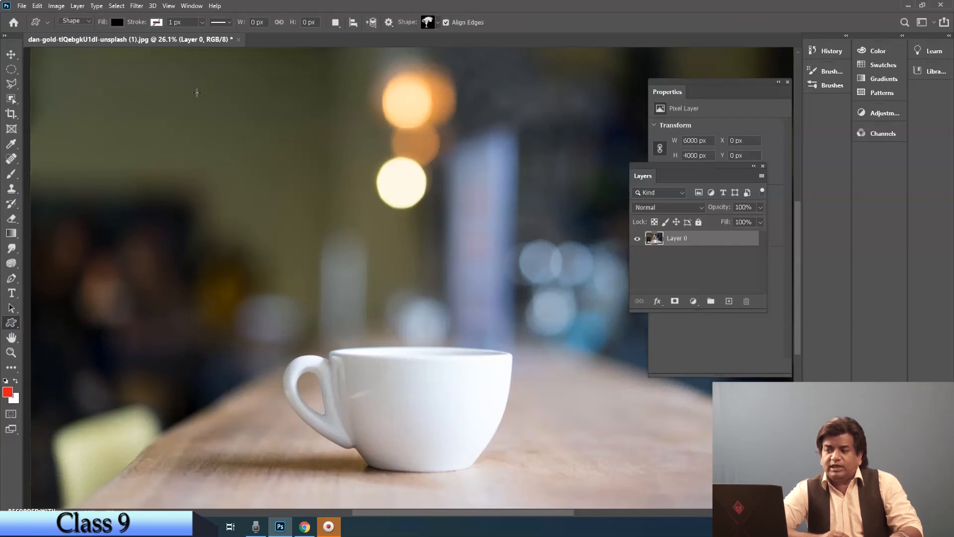
left_click(436, 24)
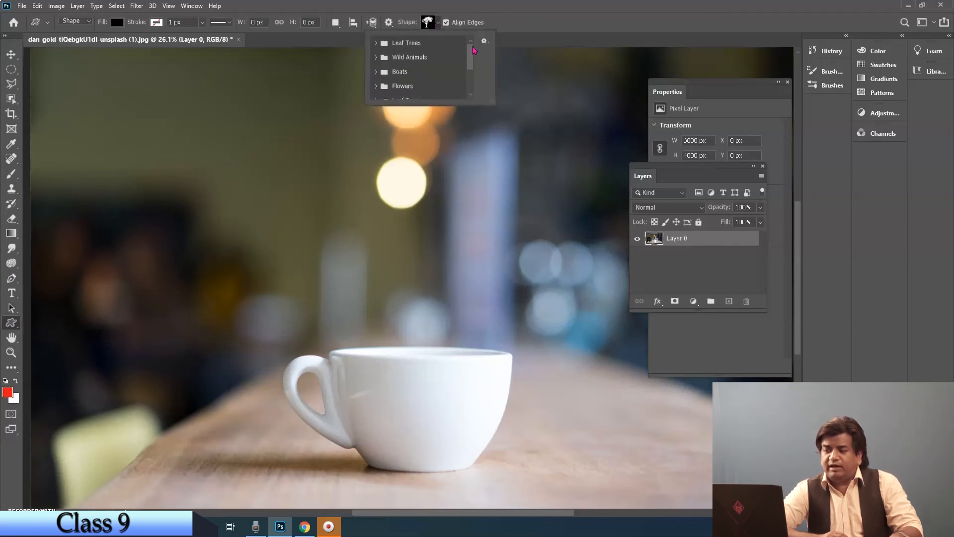
left_click_drag(474, 53, 470, 85)
left_click(377, 61)
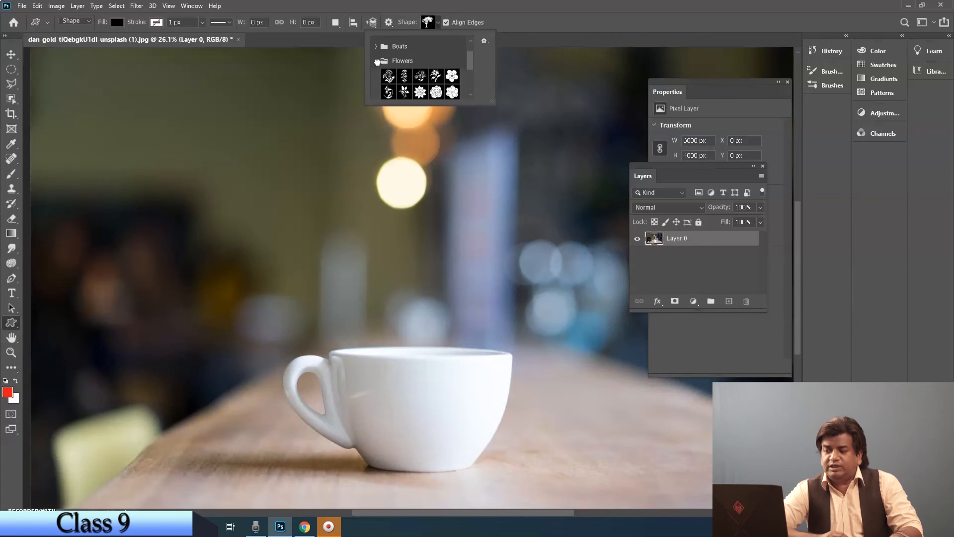
left_click(419, 92)
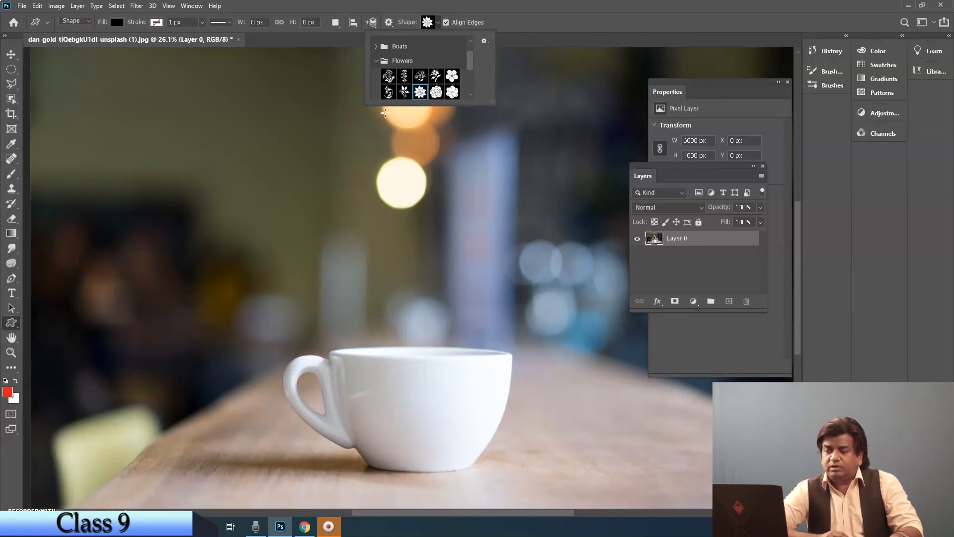
left_click_drag(144, 155, 337, 356)
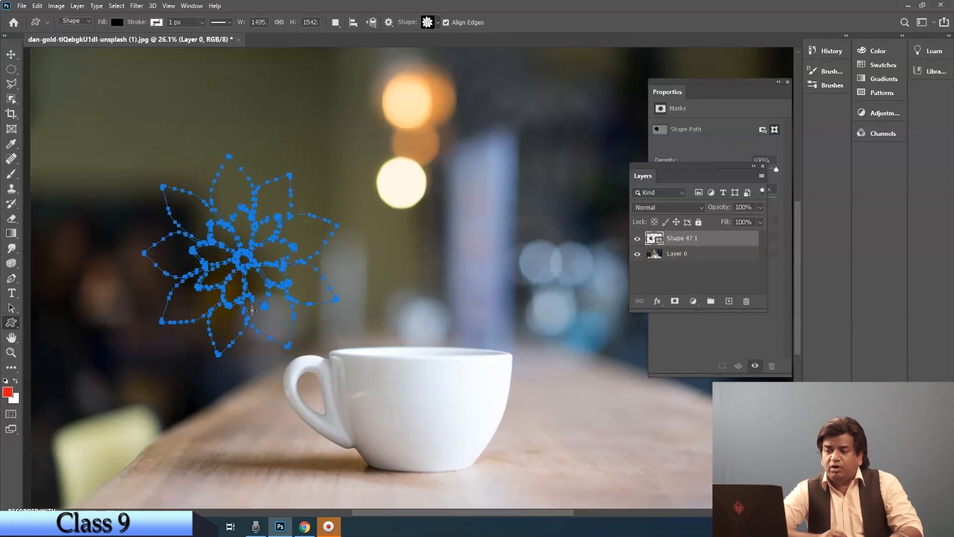
left_click(84, 20)
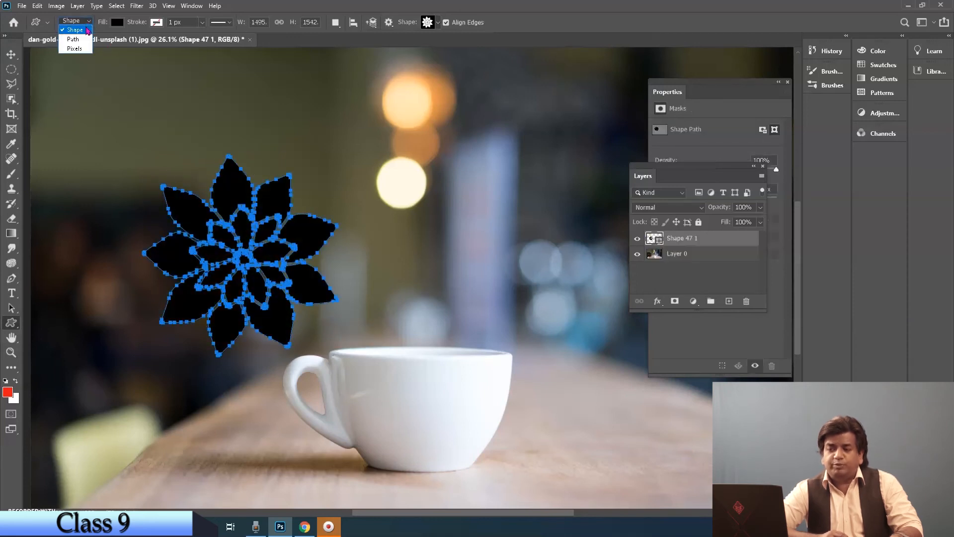
left_click(88, 24)
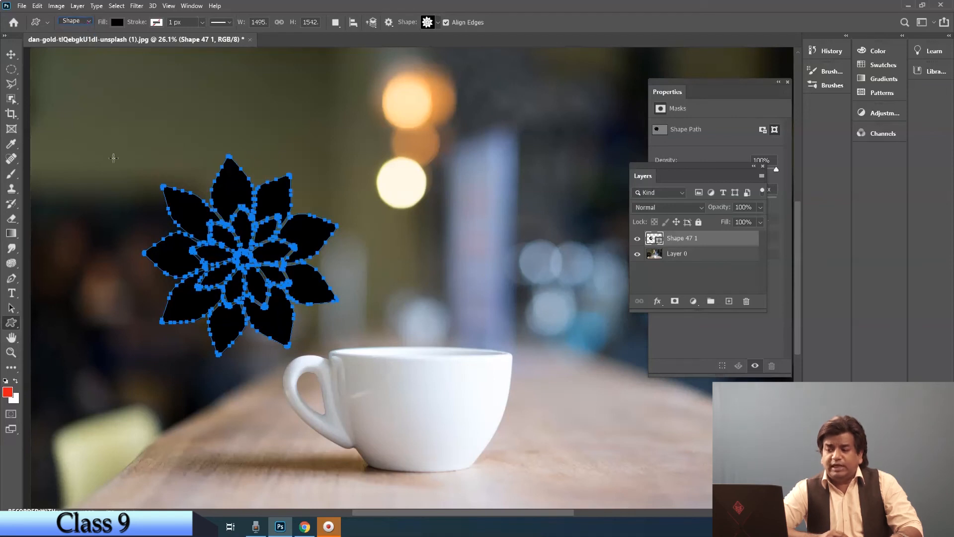
Step: Move the black flower shape to the empty background area directly above the coffee cup
left_click(10, 308)
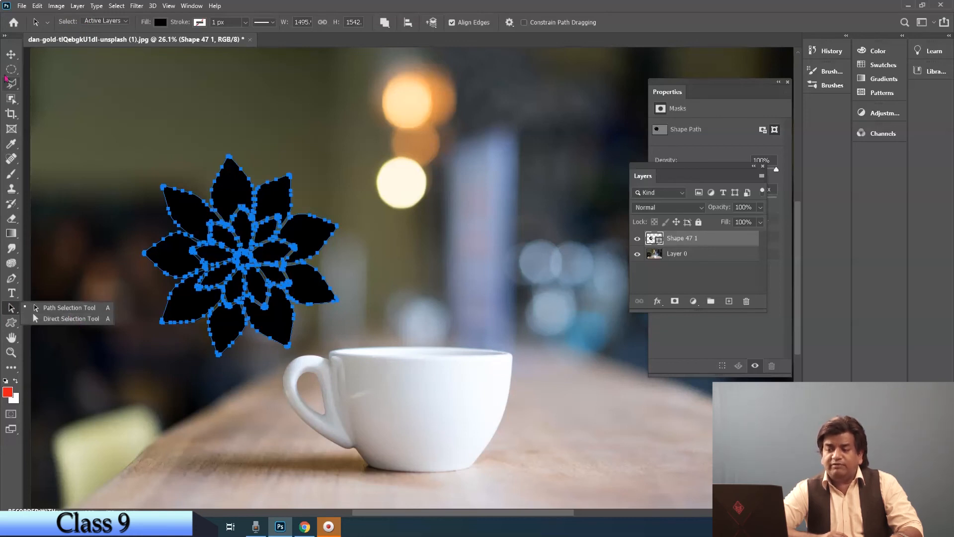
left_click(10, 53)
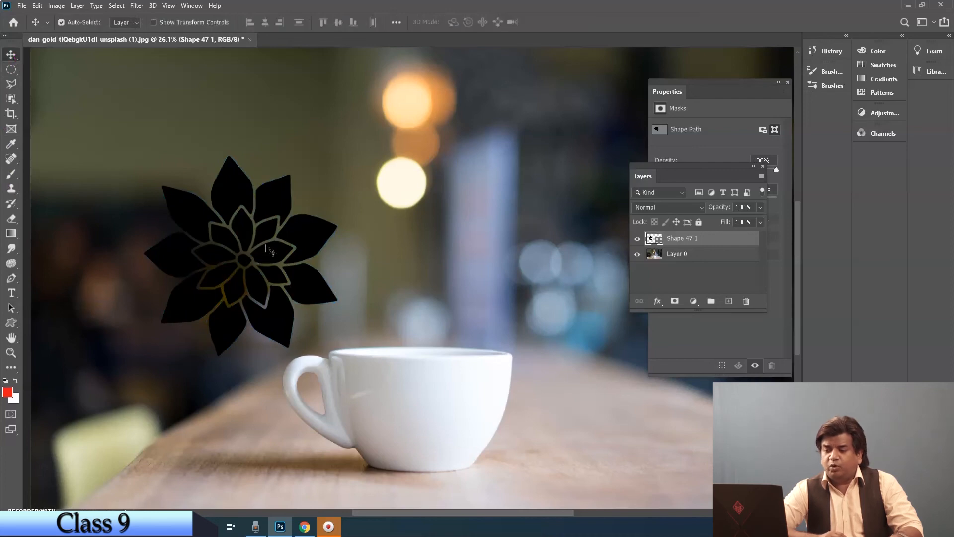
left_click_drag(272, 251, 510, 219)
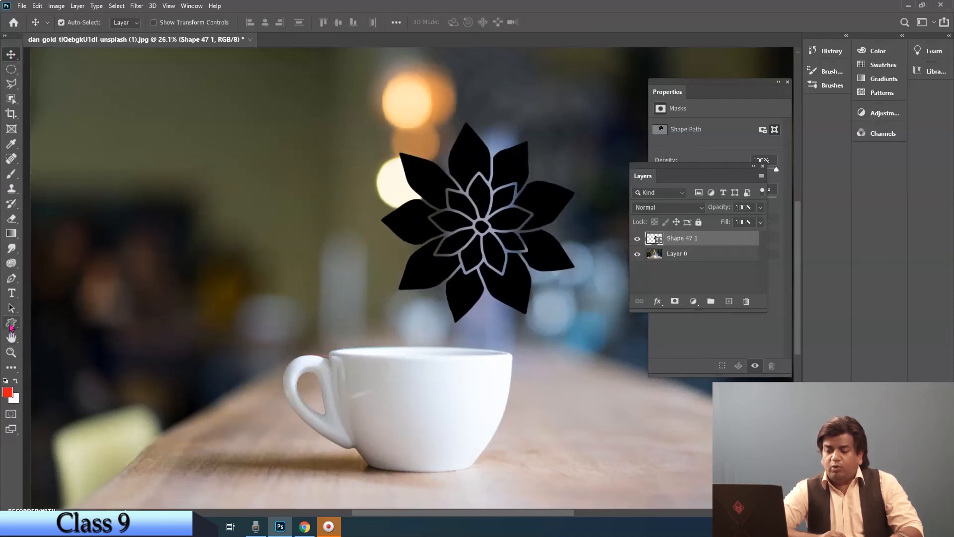
Step: Try drawing an Unconstrained flower custom shape beside the existing black flower and undo it
left_click(11, 322)
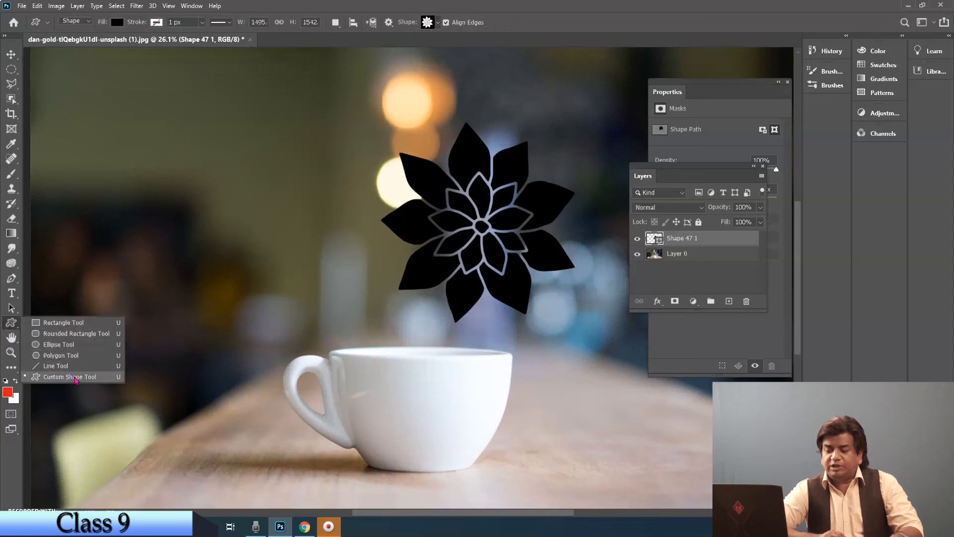
left_click(75, 379)
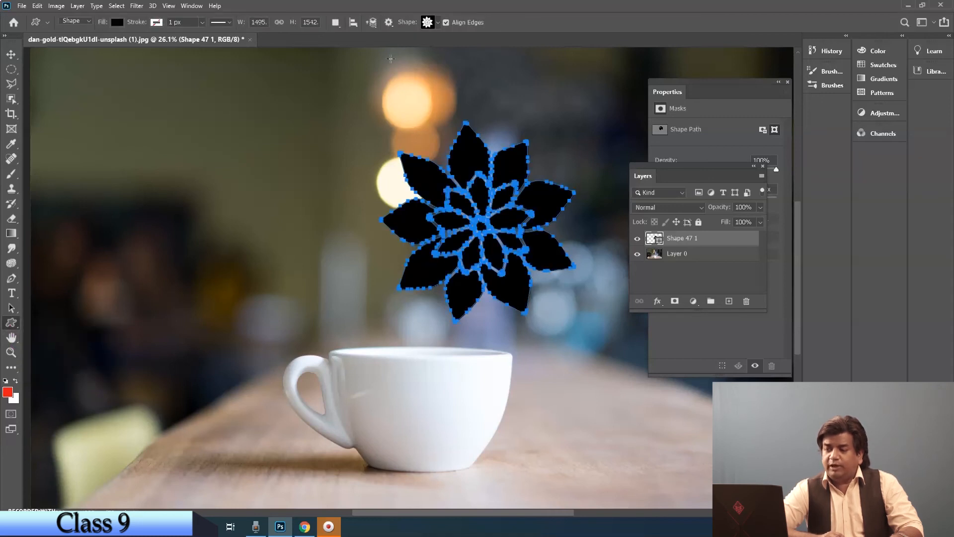
left_click(388, 23)
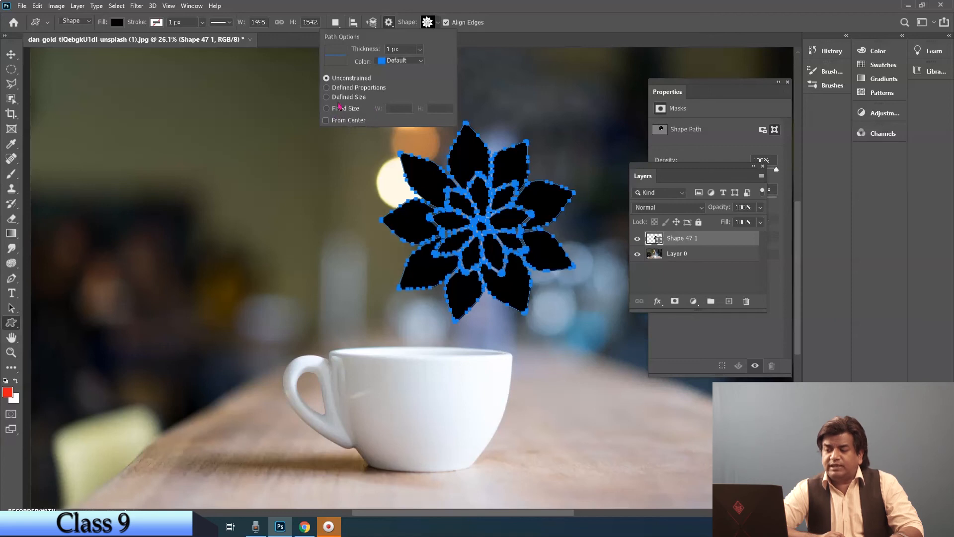
left_click_drag(122, 170, 272, 318)
key("ctrl+z")
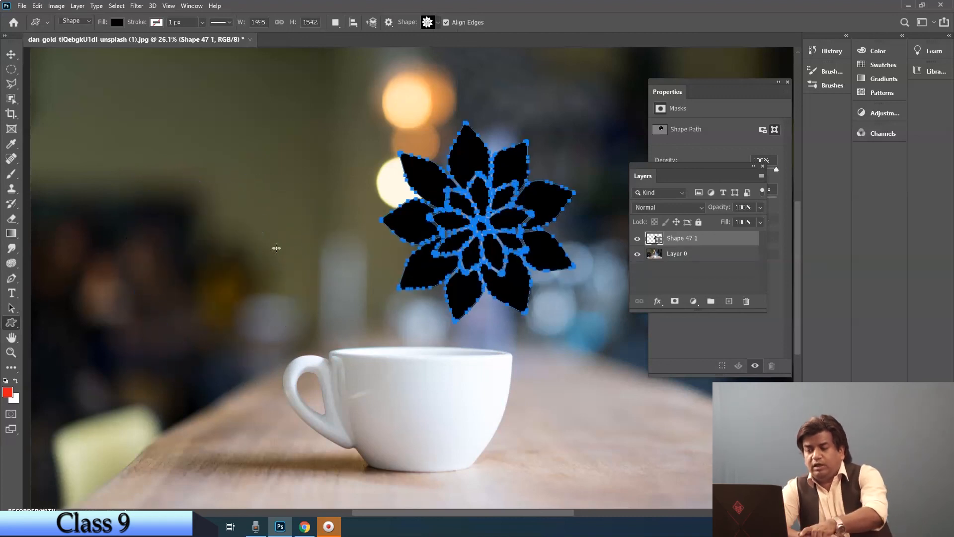
Step: Draw a second flower about 1284 by 1323 px using Defined Proportions beside the first one, and undo both flowers
left_click(388, 23)
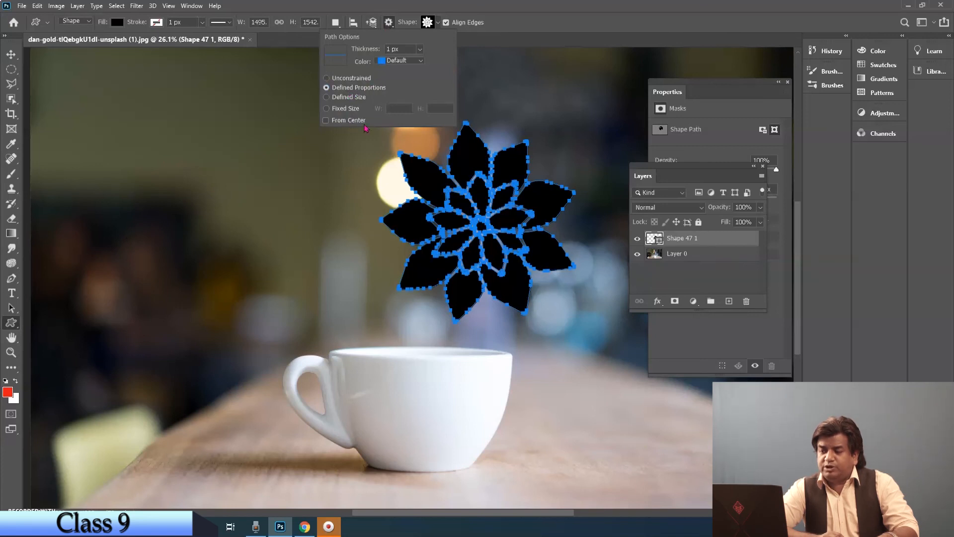
left_click_drag(198, 180, 540, 359)
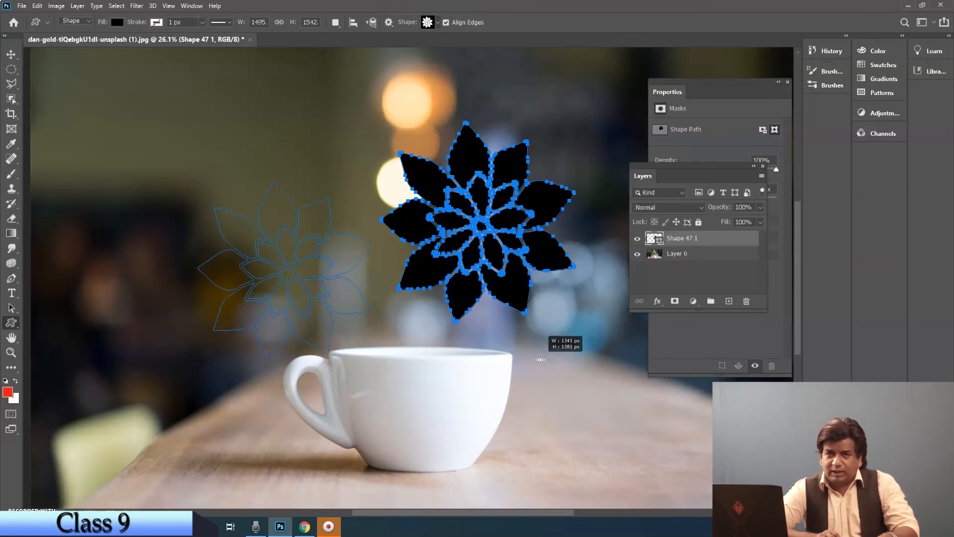
left_click_drag(540, 360, 597, 352)
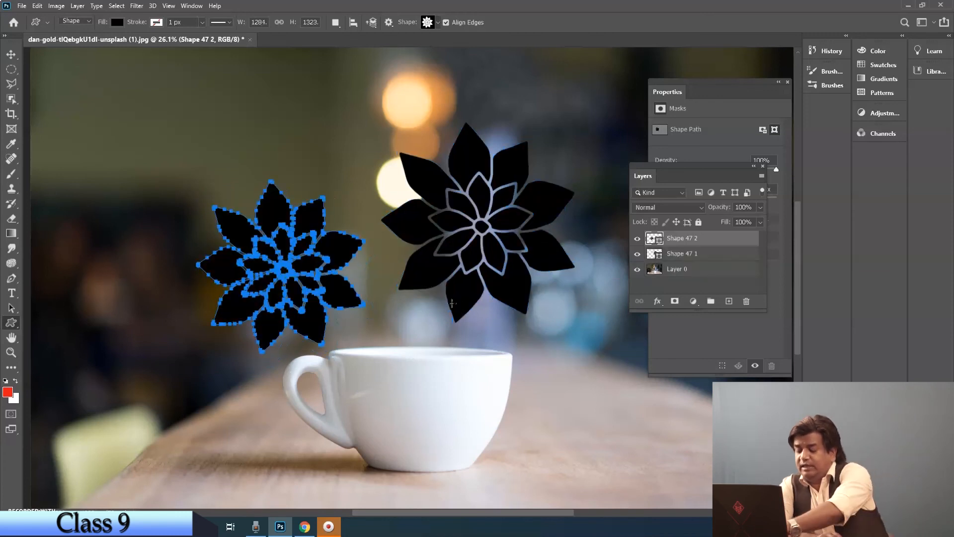
key("ctrl+z")
key("ctrl+z")
Step: Place six small flowers, each about 101 by 104 px, above and left of the cup using Defined Size
left_click(388, 24)
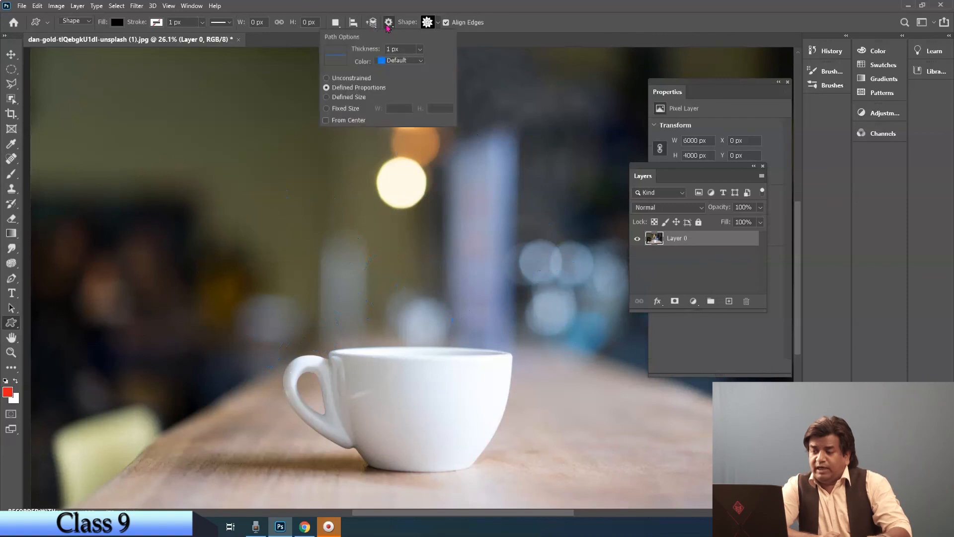
left_click(327, 98)
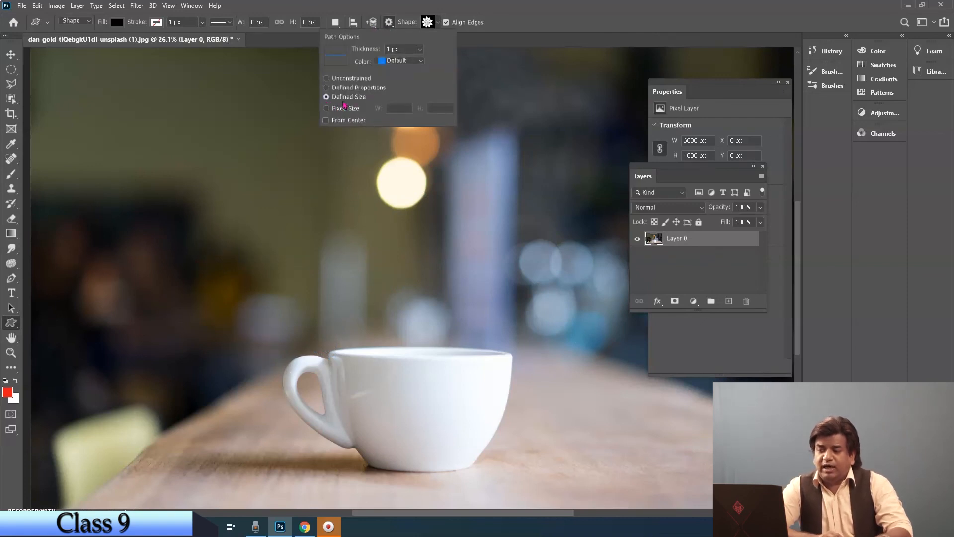
left_click_drag(124, 172, 269, 229)
left_click(234, 241)
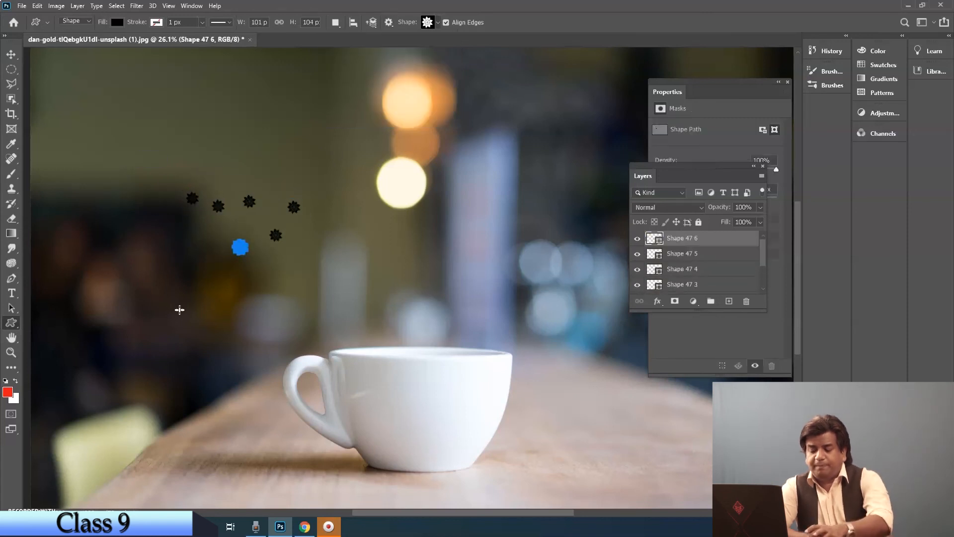
Step: Undo all the small Defined Size flowers so that only the photo layer is left
key("ctrl+z")
key("ctrl+z")
key("ctrl+z")
key("ctrl+z")
key("ctrl+z")
key("ctrl+z")
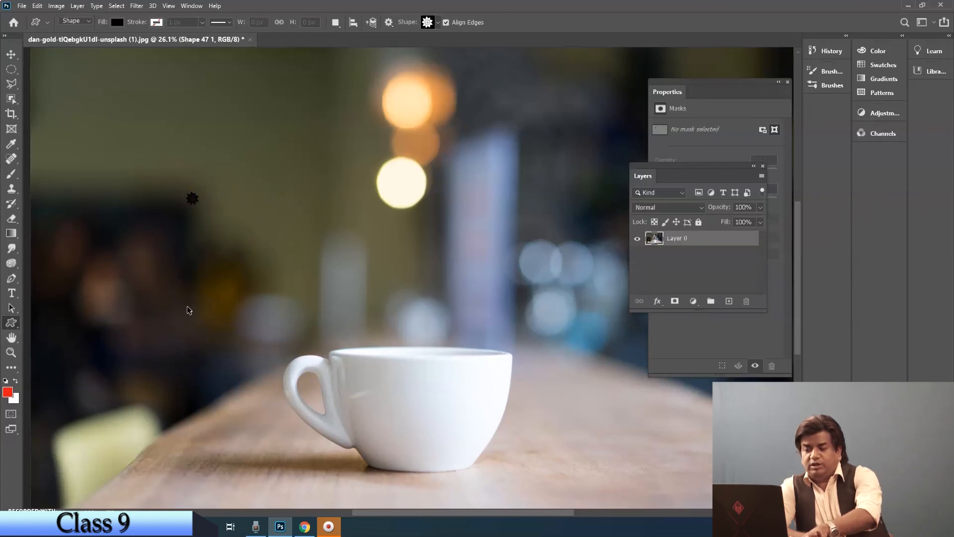
Step: Set the custom shape to a Fixed Size of 200 by 200 px and place three flowers above the cup handle
left_click(389, 23)
left_click(334, 110)
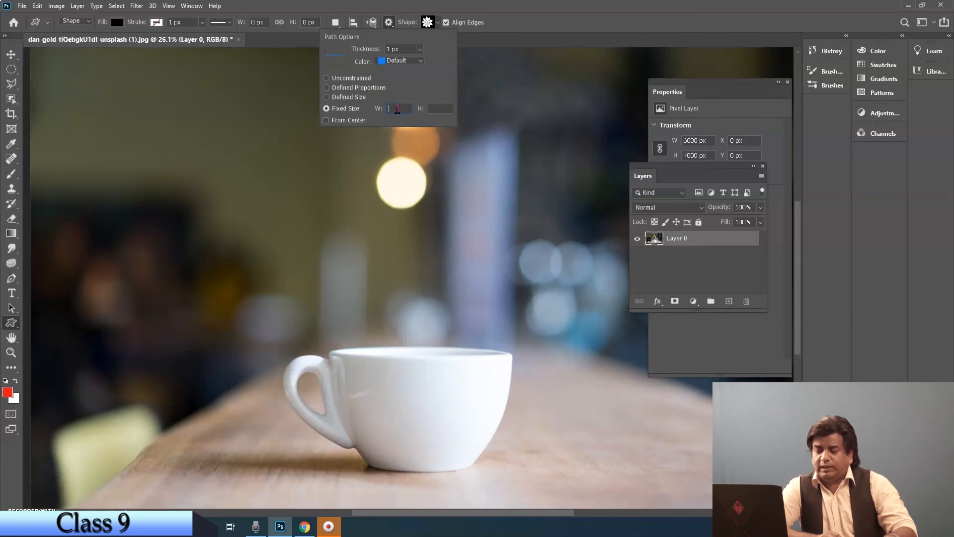
type("200 px")
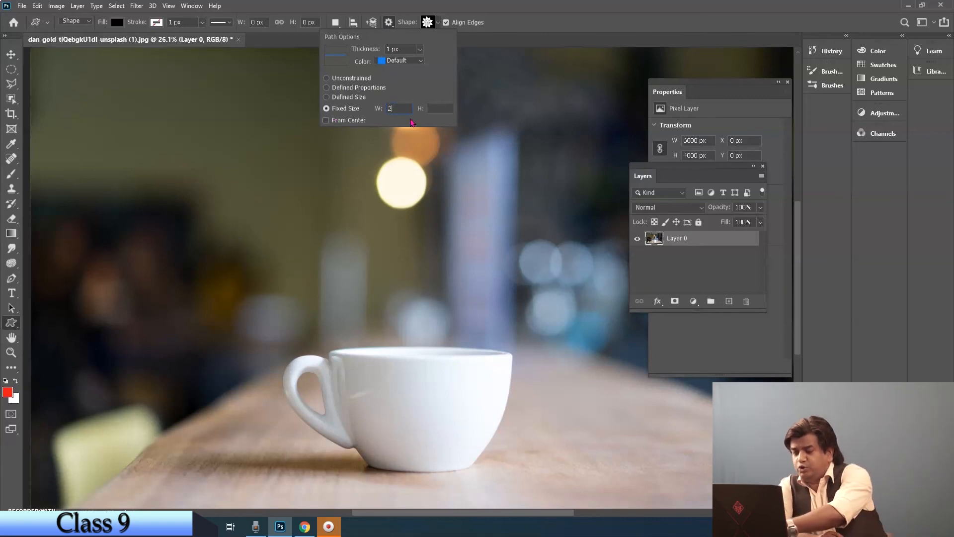
left_click(439, 108)
type("200")
left_click_drag(285, 211, 274, 186)
left_click_drag(308, 227, 304, 219)
left_click(355, 229)
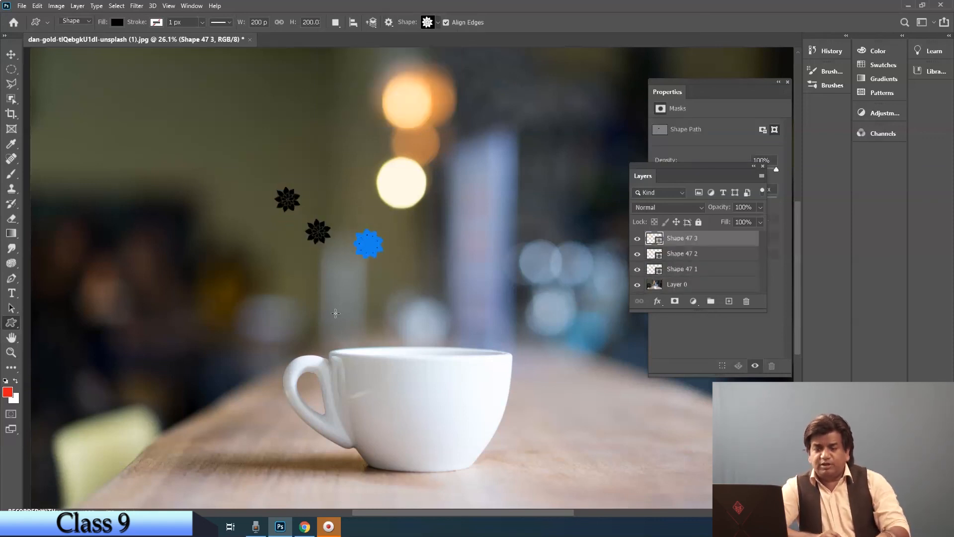
Step: Undo the three fixed-size flowers, leaving only the photo layer
key("ctrl+z")
key("ctrl+z")
key("ctrl+z")
key("ctrl+z")
key("ctrl+z")
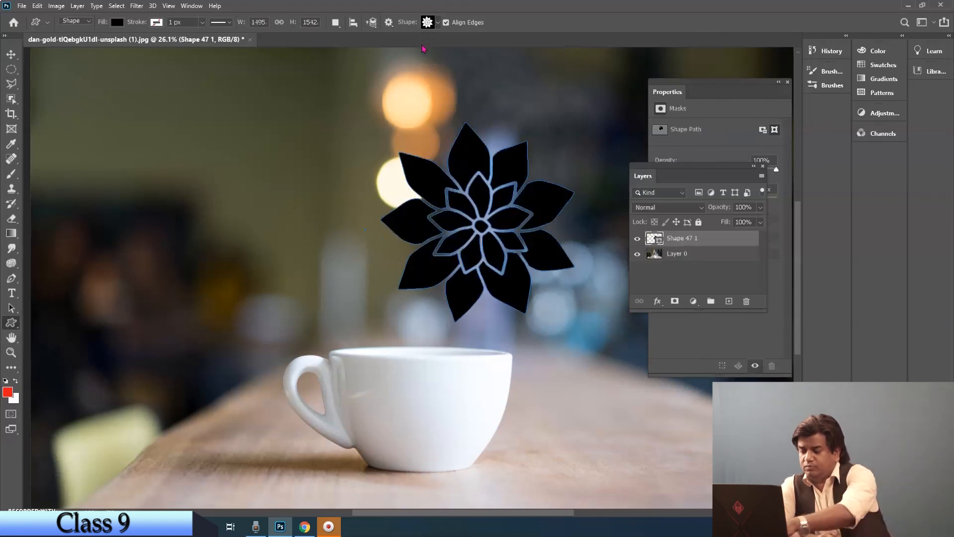
key("ctrl+z")
Step: Place one Fixed Size flower of 200 by 200 px above the cup handle without the From Center option
left_click(391, 24)
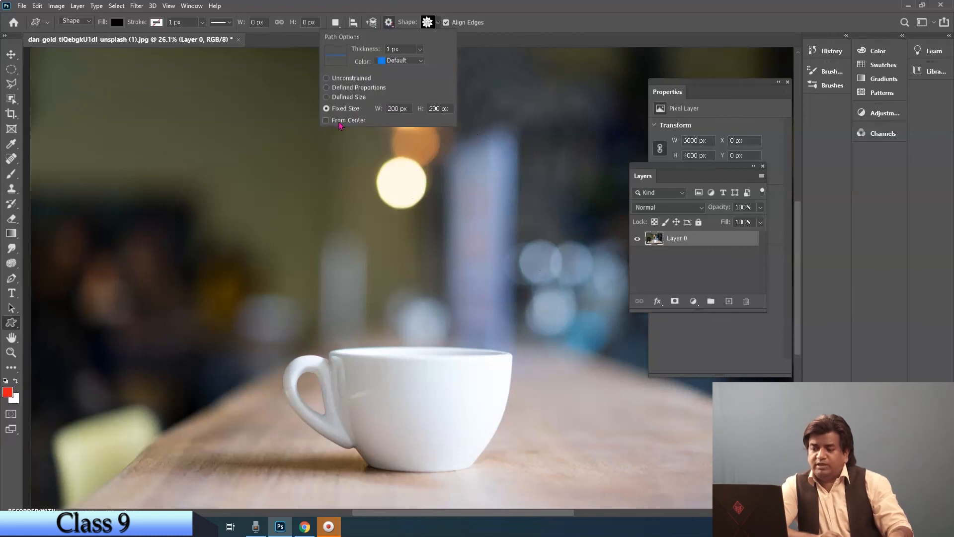
left_click_drag(268, 221, 264, 204)
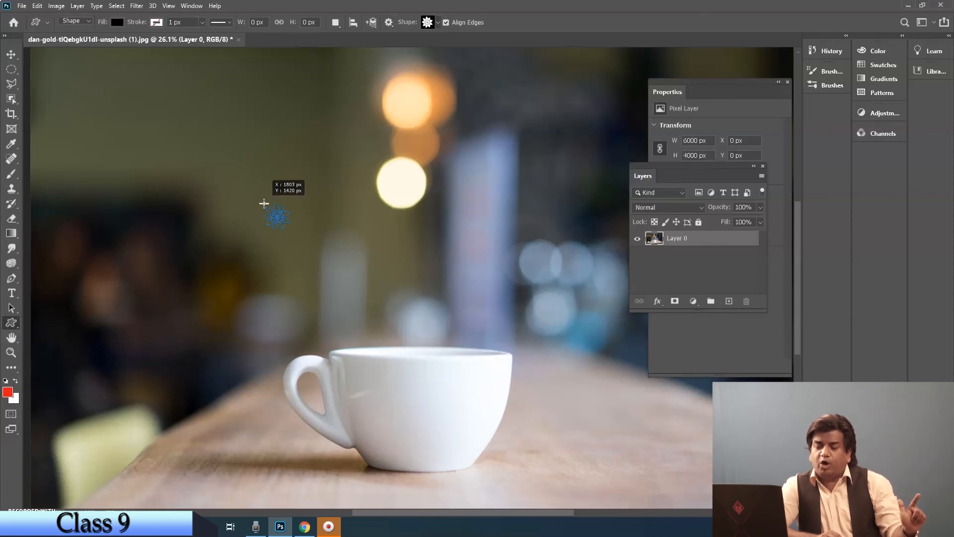
left_click_drag(264, 204, 263, 203)
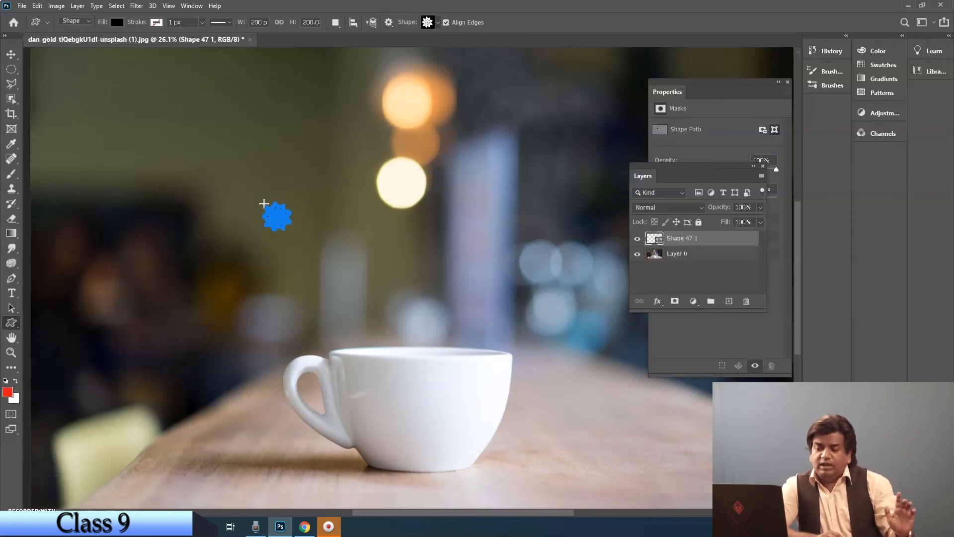
Step: Enable From Center and place a second 200 by 200 px flower immediately to the right of the first
left_click(389, 22)
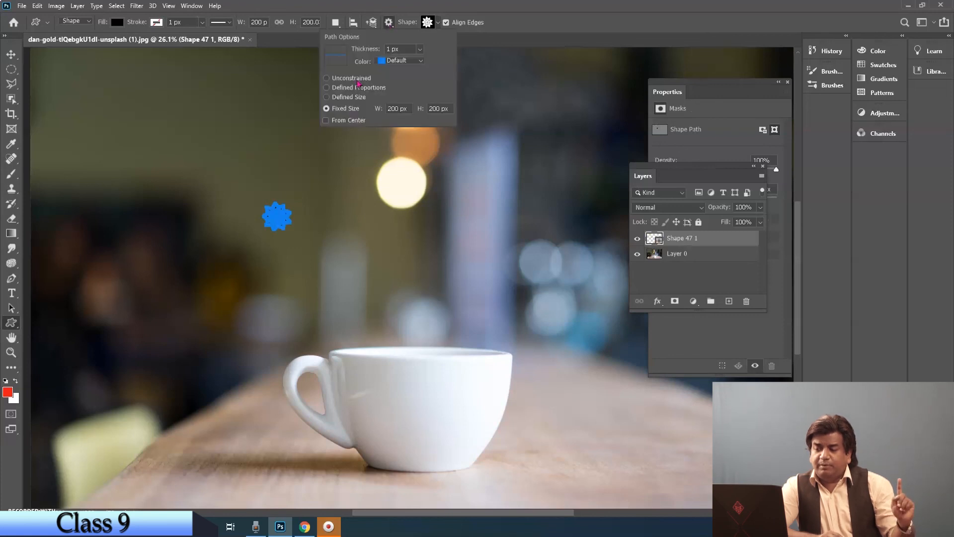
left_click(326, 120)
left_click_drag(315, 220, 309, 217)
Step: Delete both small flower shapes above the cup handle using the Path Selection tool
key("v")
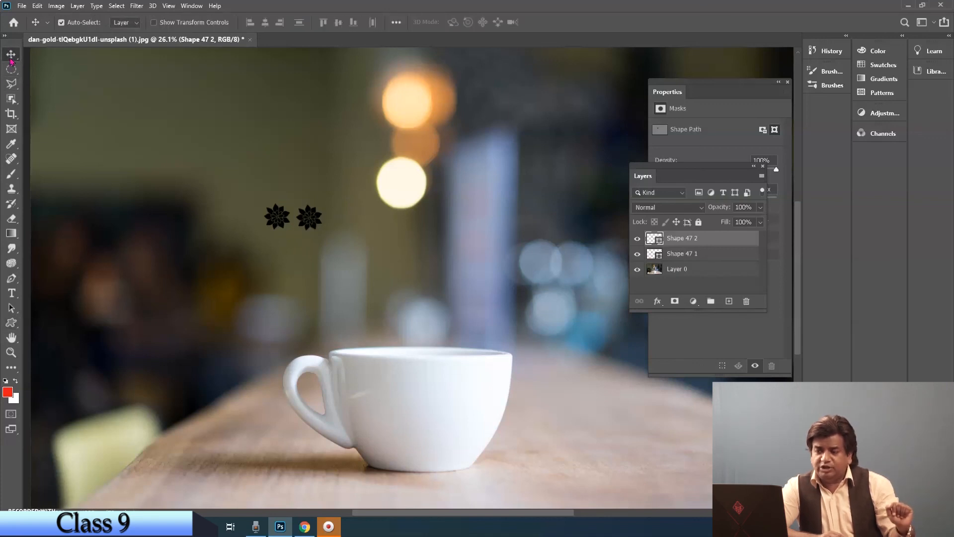
left_click(11, 307)
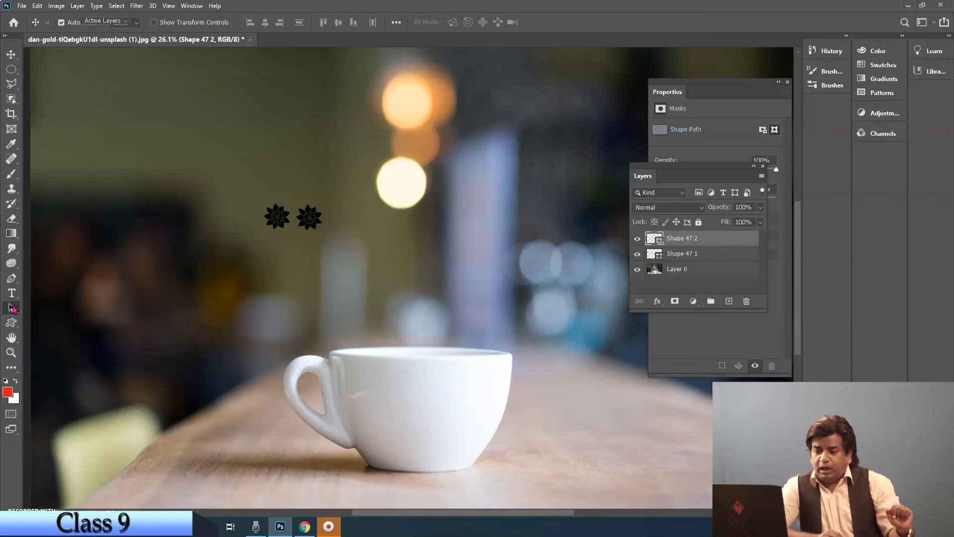
left_click(308, 219)
key("Delete")
left_click(277, 223)
key("Delete")
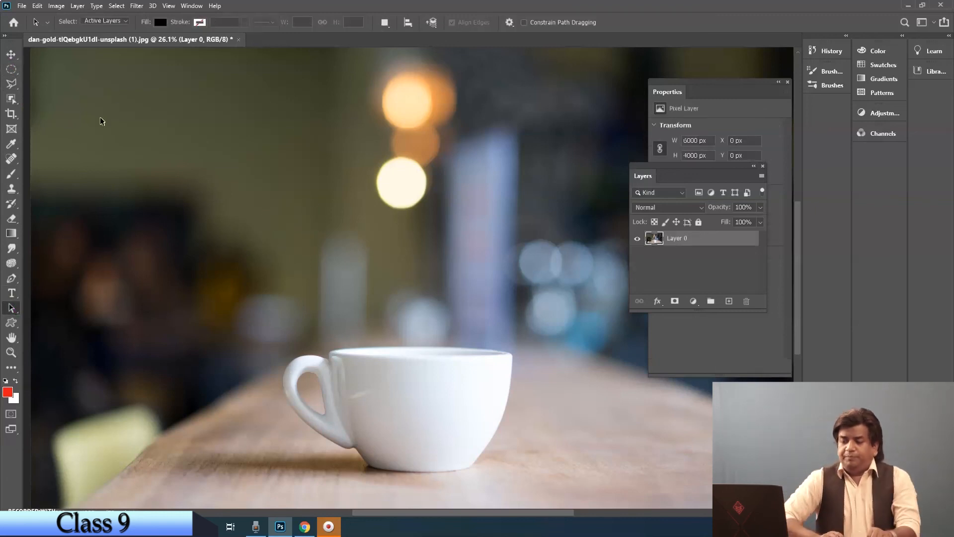